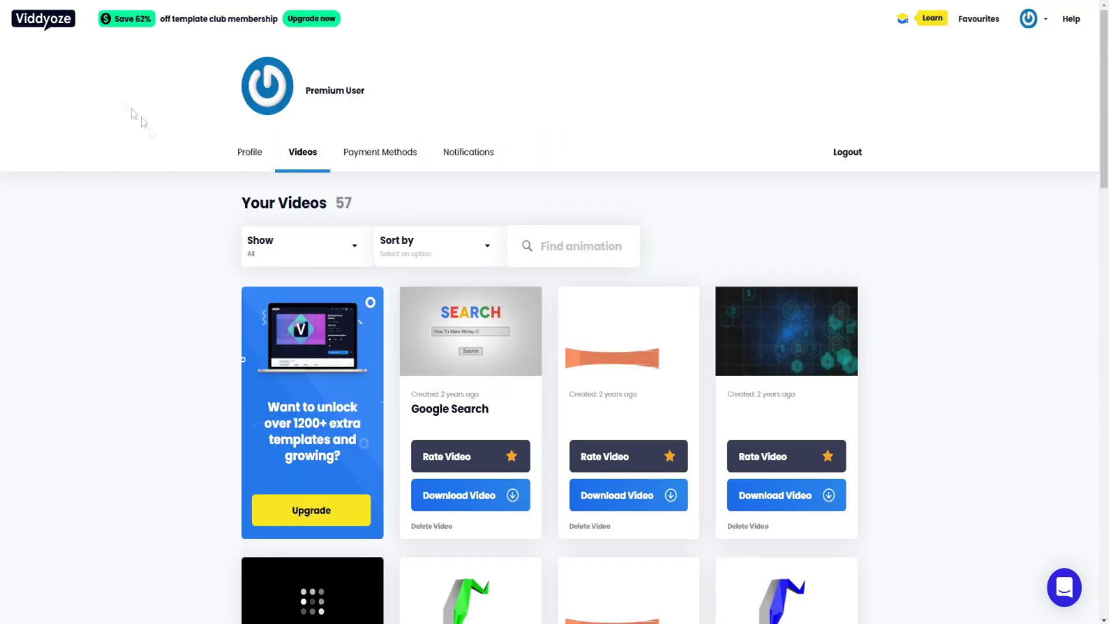
- Scroll down through the opening sections of the new-features overview
{"action": "scroll", "coordinate": [97, 160], "scroll_direction": "down", "scroll_amount": 2}
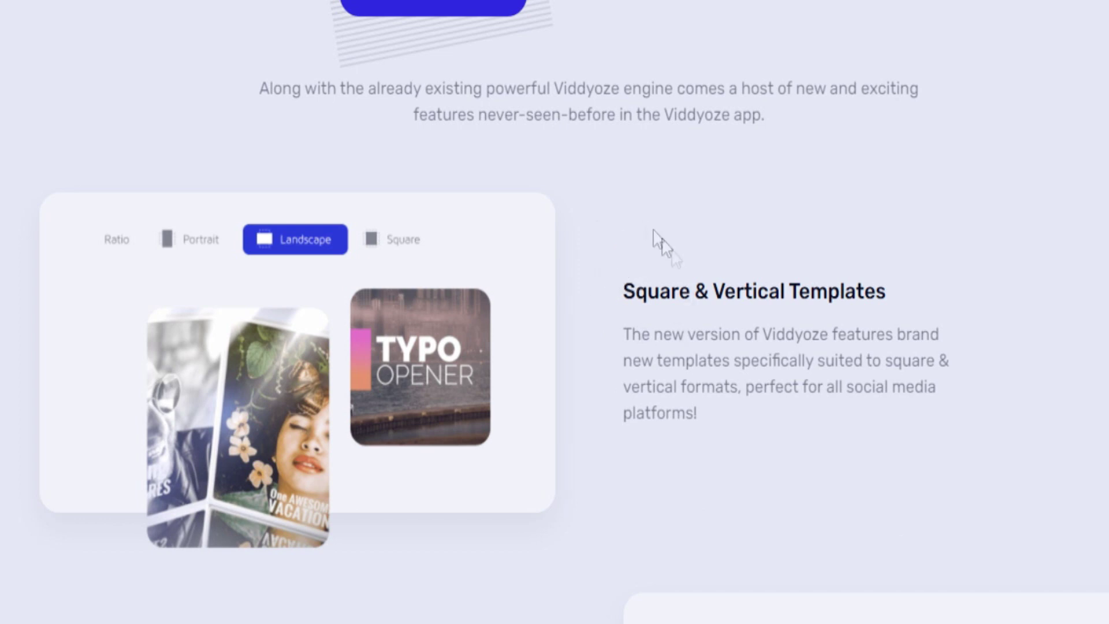
{"action": "left_click_drag", "start_coordinate": [619, 297], "coordinate": [910, 308]}
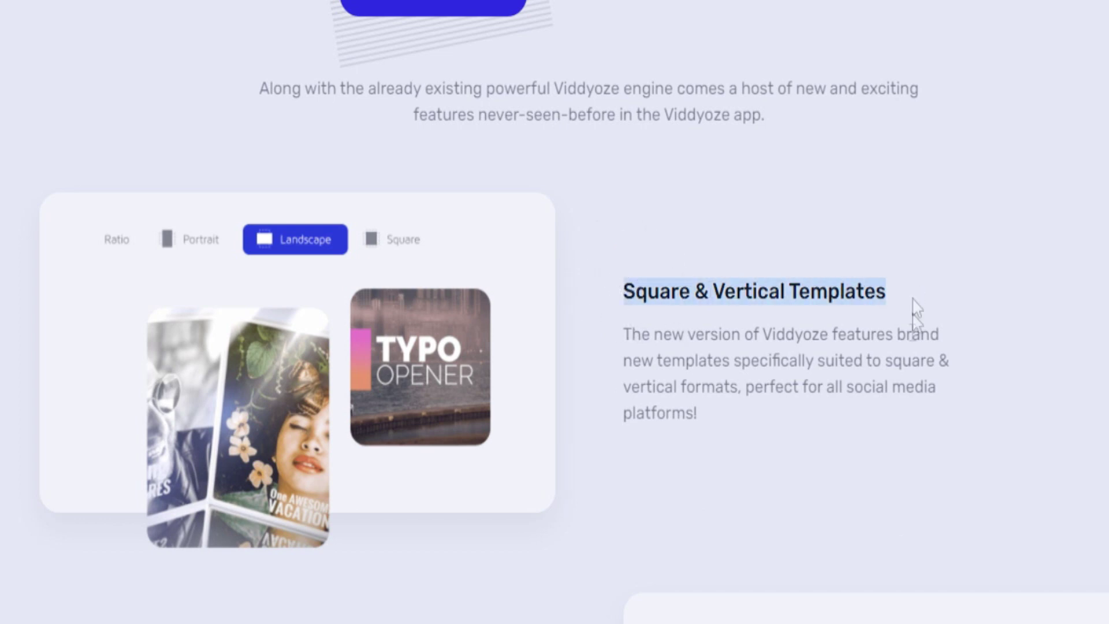
{"action": "scroll", "coordinate": [683, 345], "scroll_direction": "down", "scroll_amount": 2}
{"action": "scroll", "coordinate": [461, 339], "scroll_direction": "down", "scroll_amount": 2}
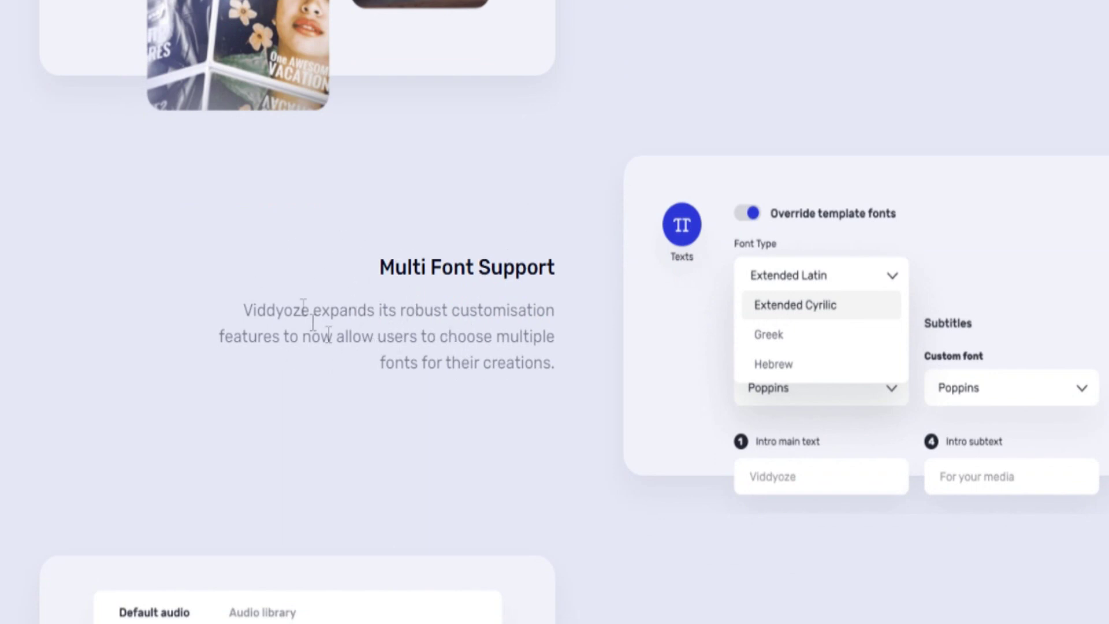
{"action": "scroll", "coordinate": [399, 303], "scroll_direction": "down", "scroll_amount": 5}
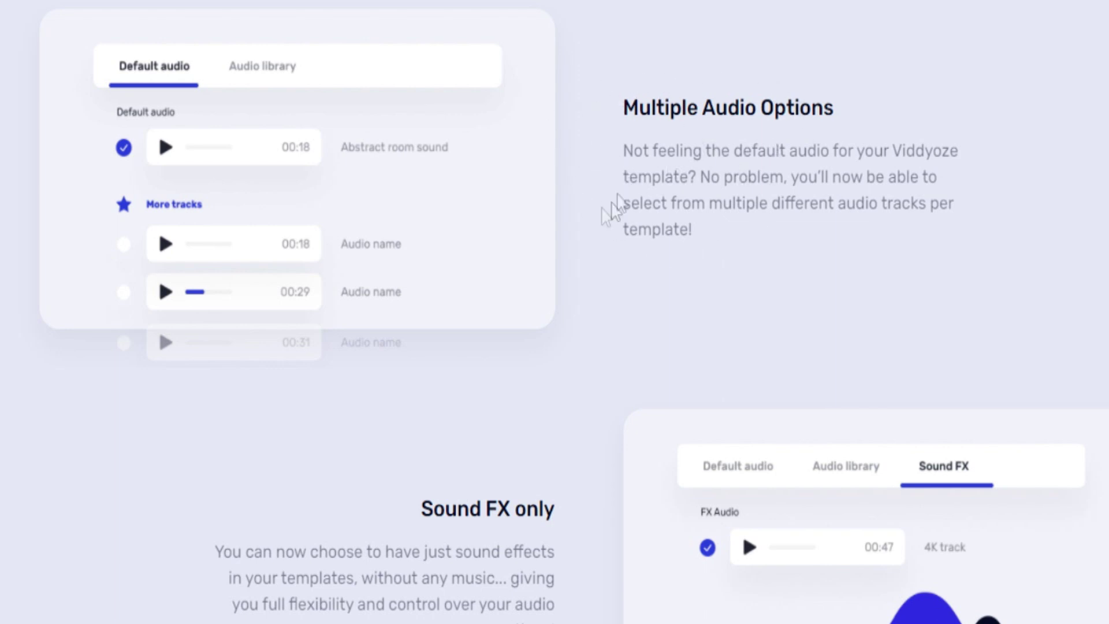
{"action": "scroll", "coordinate": [441, 379], "scroll_direction": "down", "scroll_amount": 5}
{"action": "scroll", "coordinate": [402, 340], "scroll_direction": "down", "scroll_amount": 4}
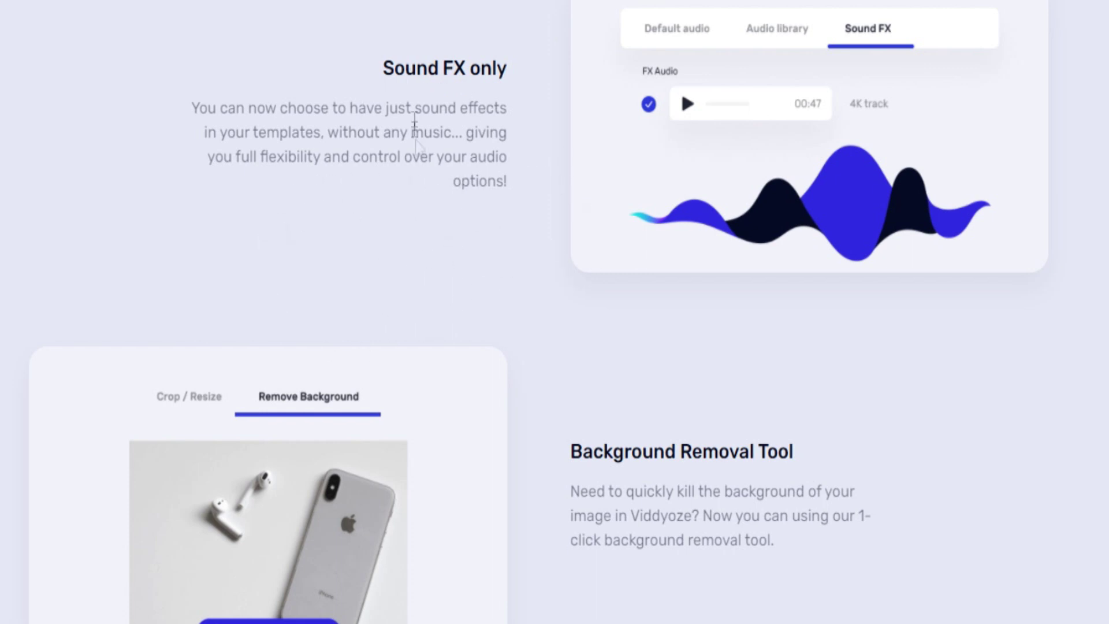
- Read the User Library description and continue down to the New Integrations section
{"action": "scroll", "coordinate": [459, 206], "scroll_direction": "up", "scroll_amount": 2}
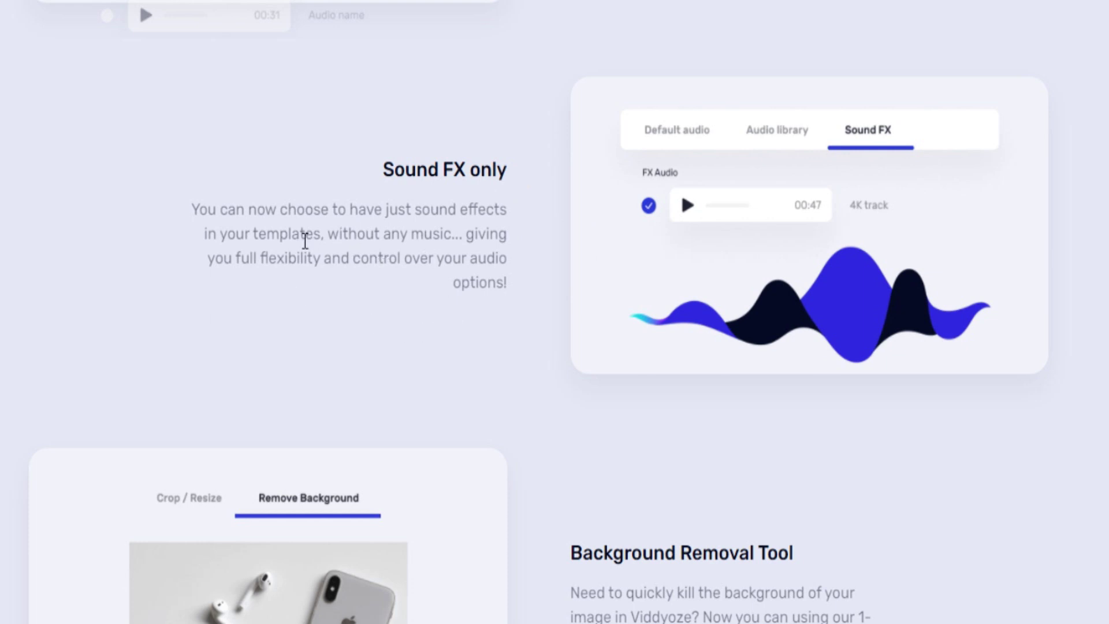
{"action": "scroll", "coordinate": [342, 263], "scroll_direction": "down", "scroll_amount": 5}
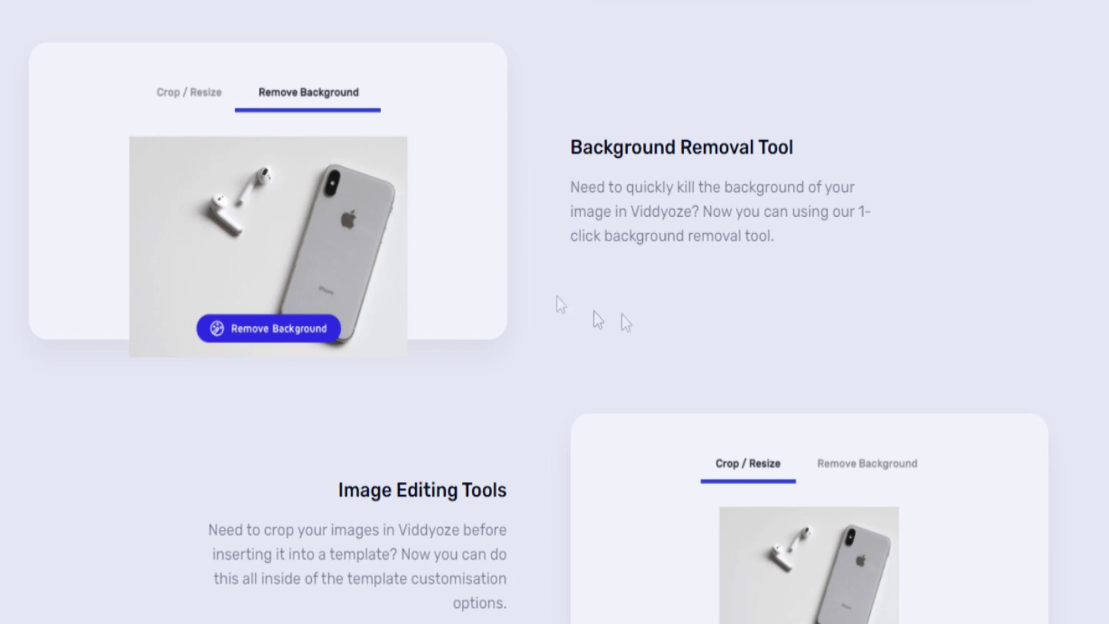
{"action": "scroll", "coordinate": [401, 310], "scroll_direction": "down", "scroll_amount": 5}
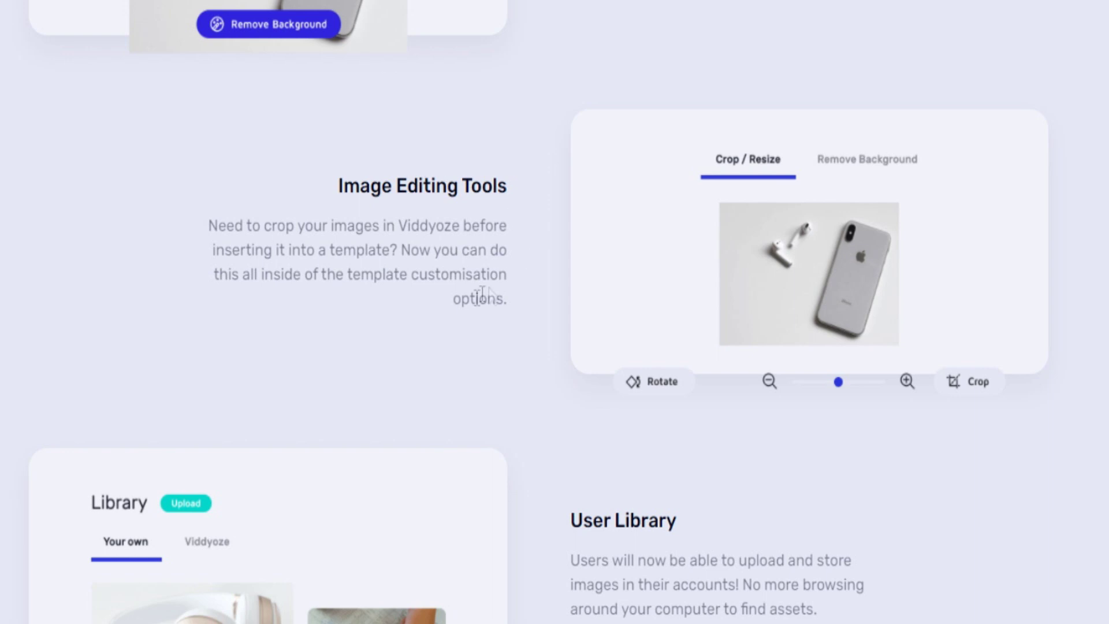
{"action": "scroll", "coordinate": [470, 311], "scroll_direction": "down", "scroll_amount": 7}
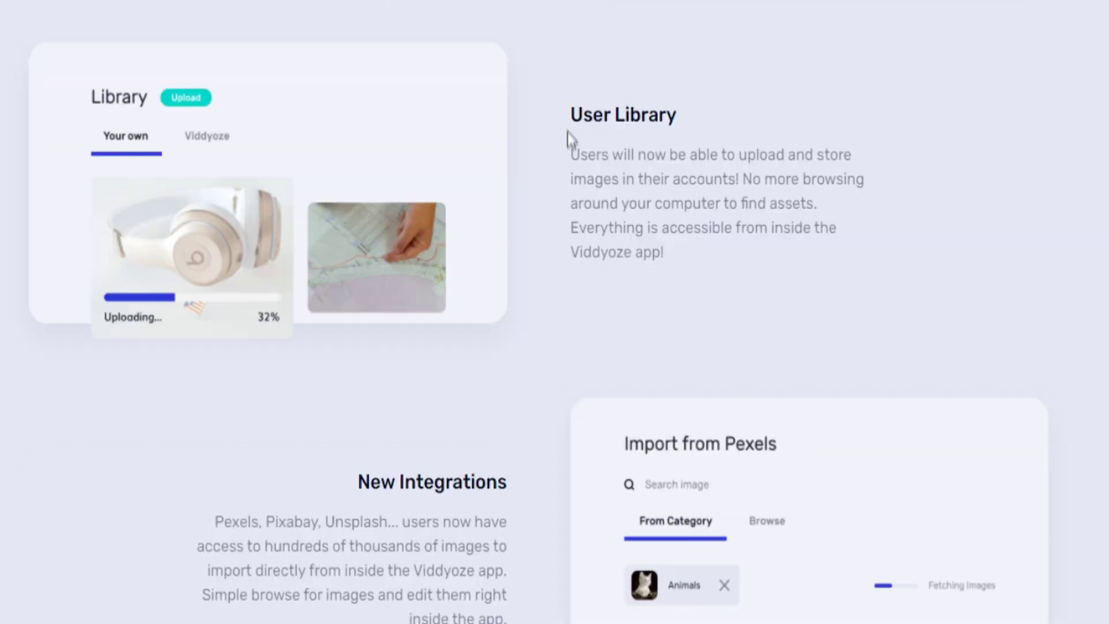
{"action": "left_click_drag", "start_coordinate": [619, 153], "coordinate": [678, 241]}
{"action": "left_click", "coordinate": [677, 241]}
{"action": "scroll", "coordinate": [404, 309], "scroll_direction": "down", "scroll_amount": 5}
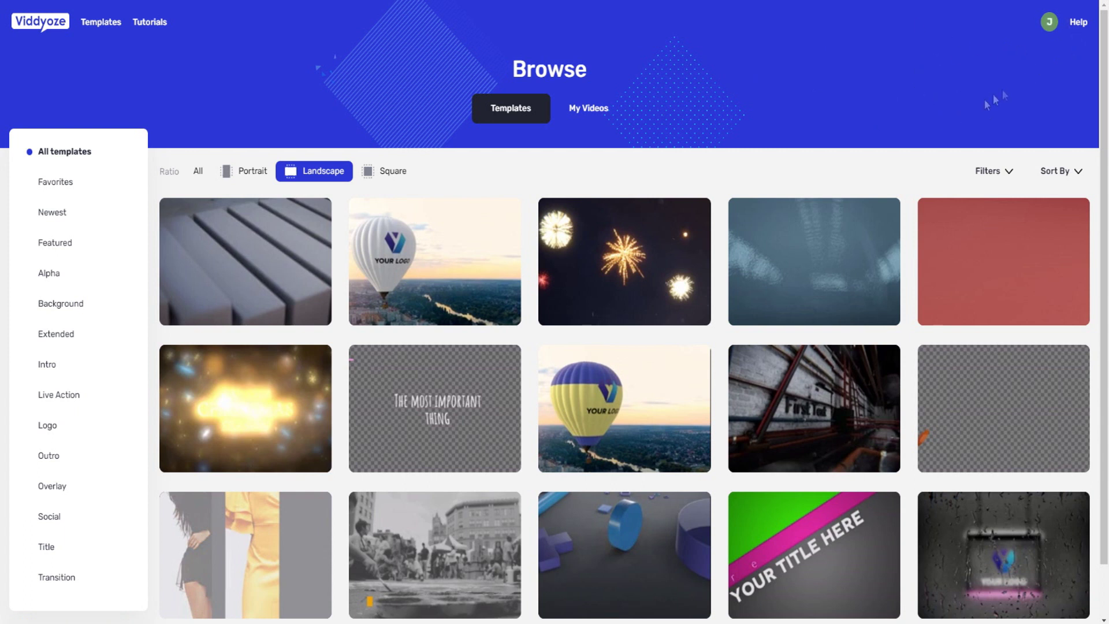
- Visit the Training page of Tutorials, Tricks & Tips and scroll through the article cards
{"action": "left_click", "coordinate": [1050, 28]}
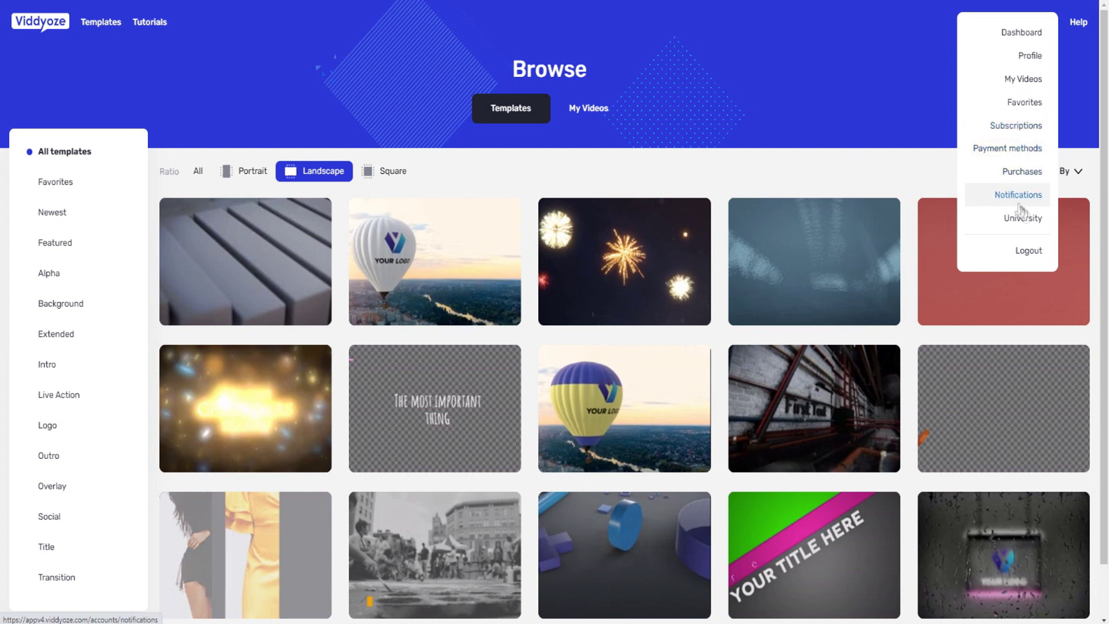
{"action": "mouse_move", "coordinate": [151, 23]}
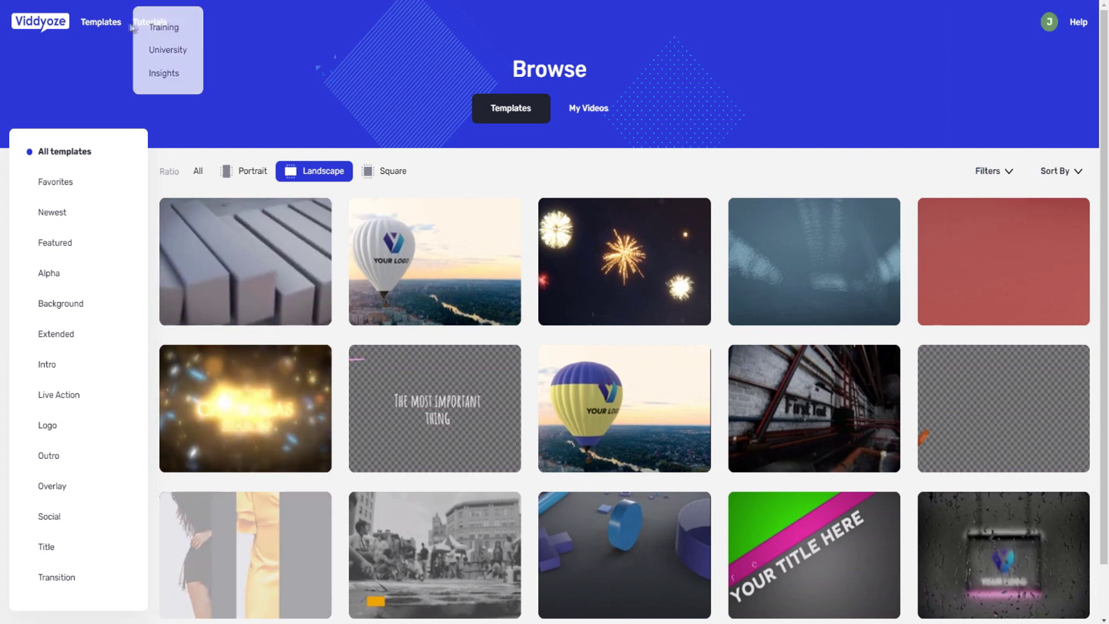
{"action": "left_click", "coordinate": [165, 28]}
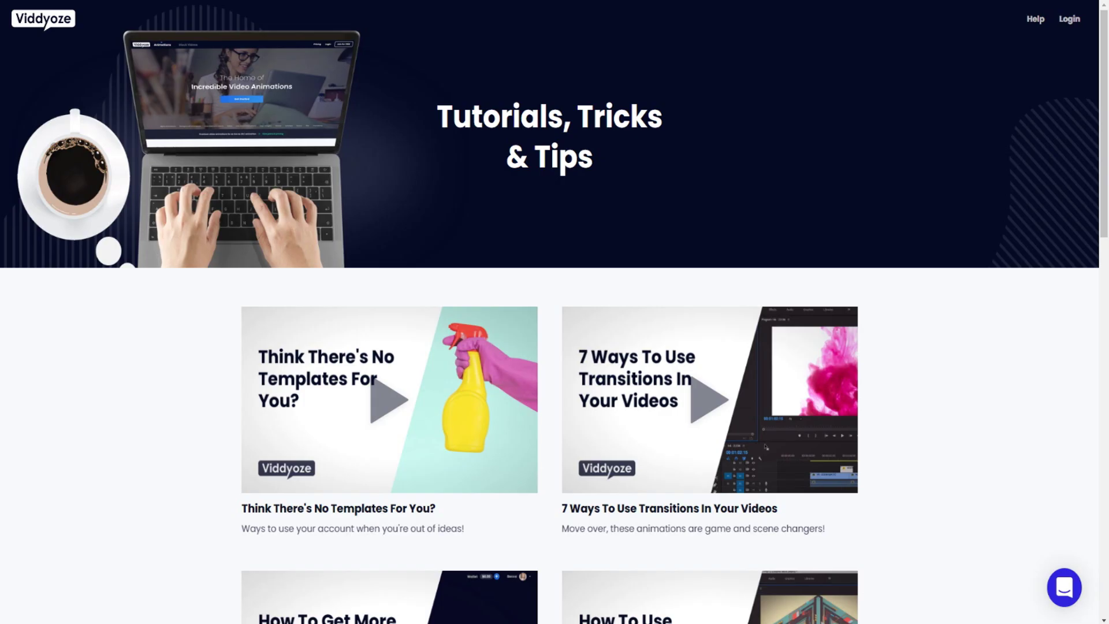
{"action": "scroll", "coordinate": [470, 223], "scroll_direction": "down", "scroll_amount": 3}
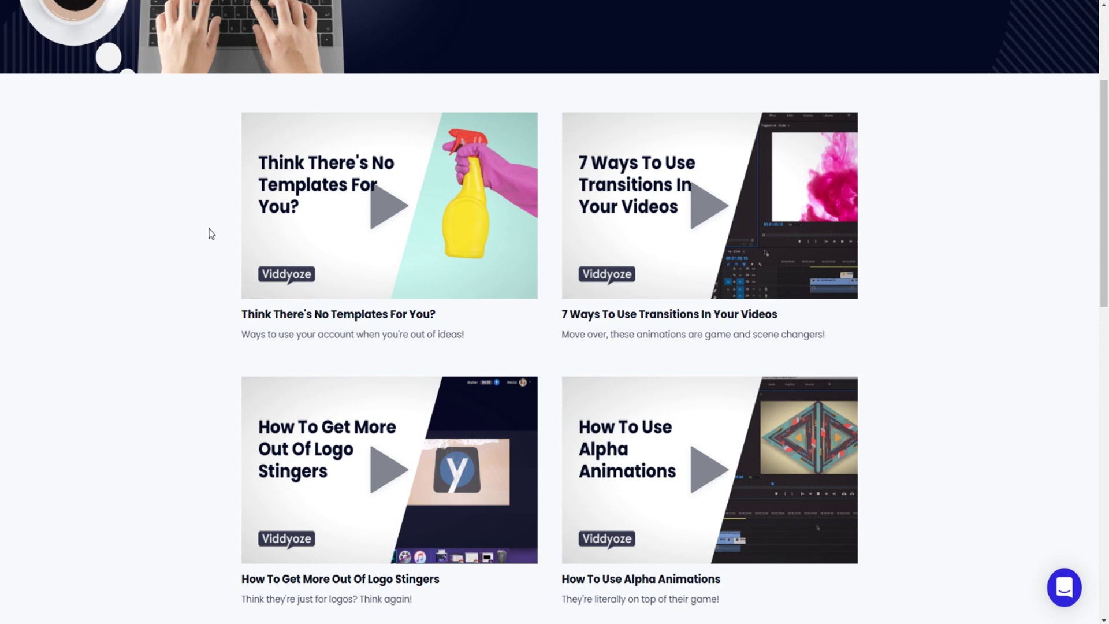
{"action": "scroll", "coordinate": [211, 234], "scroll_direction": "up", "scroll_amount": 4}
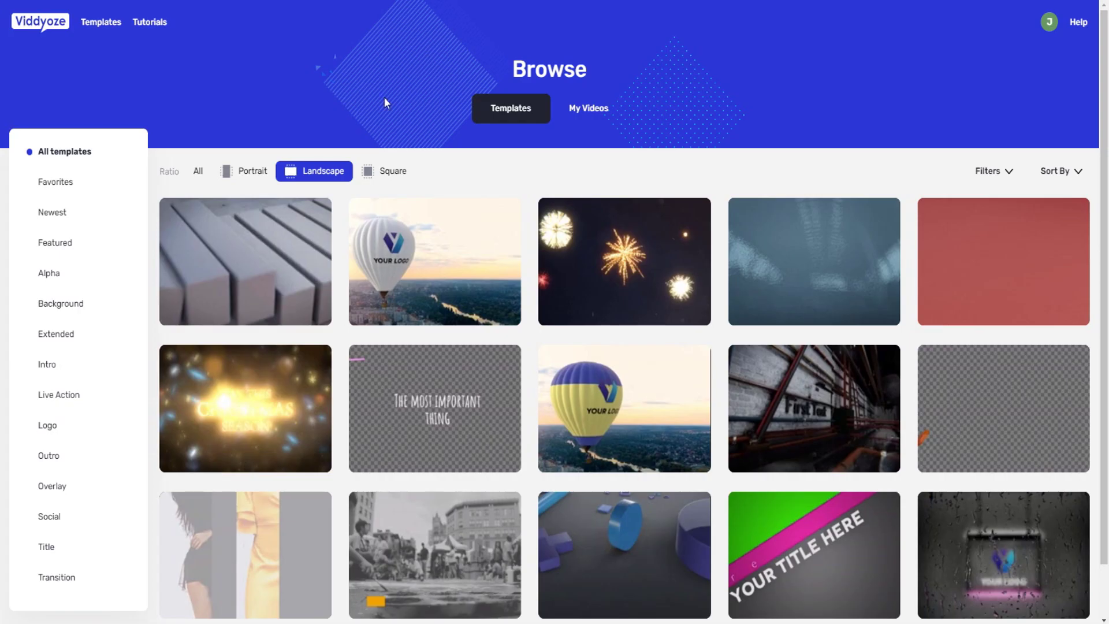
- Switch the Landscape Browse gallery to the Newest templates category
{"action": "mouse_move", "coordinate": [431, 269]}
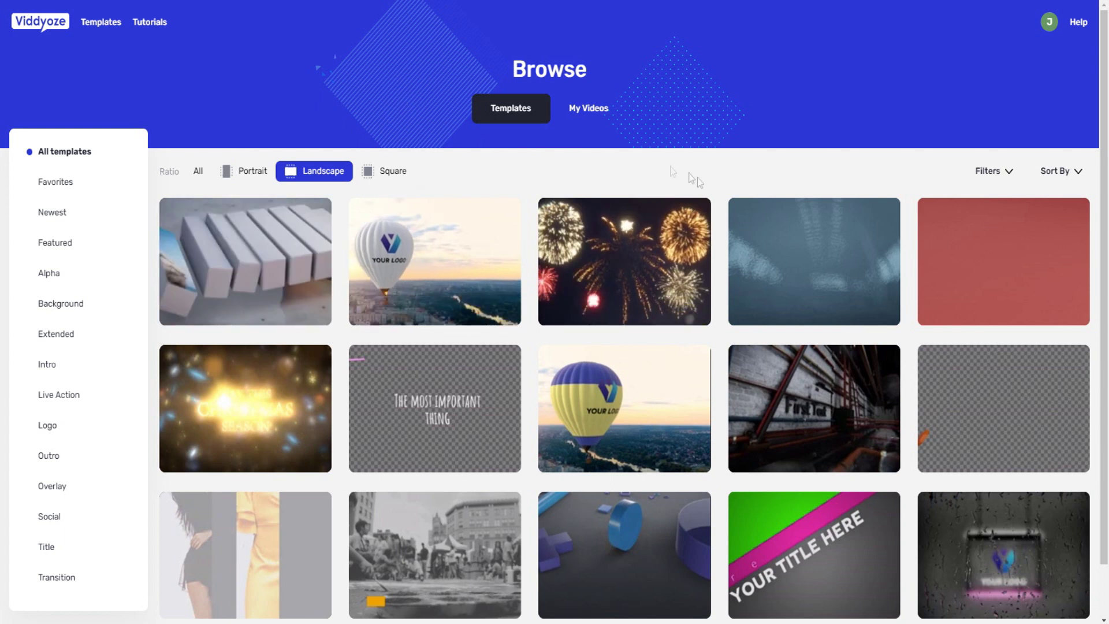
{"action": "mouse_move", "coordinate": [750, 220]}
{"action": "scroll", "coordinate": [751, 220], "scroll_direction": "down", "scroll_amount": 1}
{"action": "scroll", "coordinate": [656, 244], "scroll_direction": "up", "scroll_amount": 1}
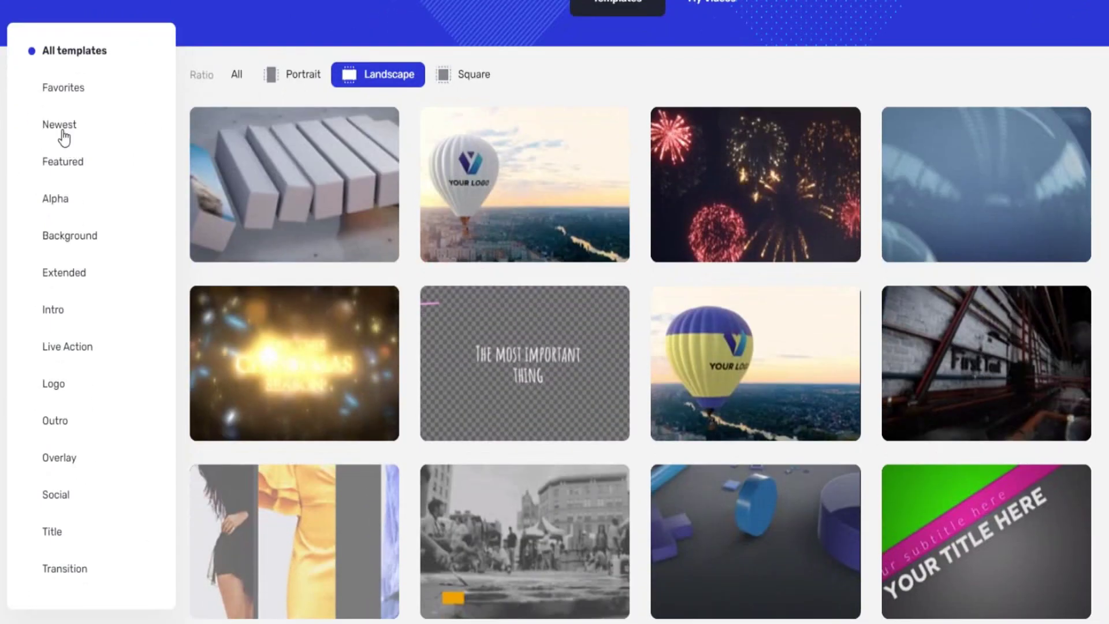
{"action": "left_click", "coordinate": [60, 214]}
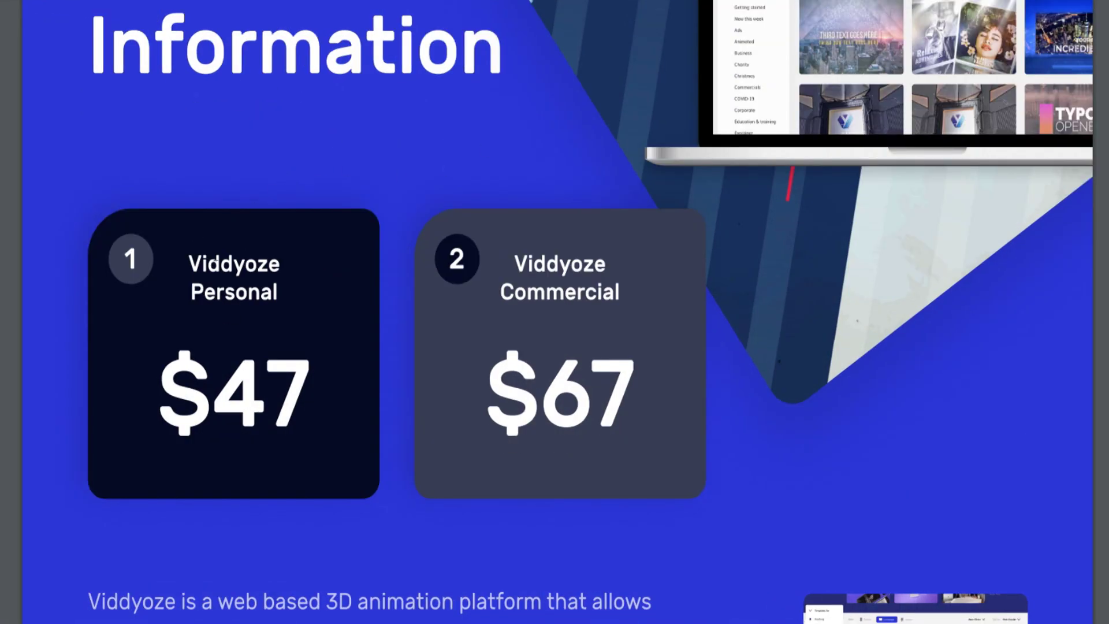
- Review the $47 Personal, $67 Commercial and $37/month Template Club prices
{"action": "scroll", "coordinate": [317, 295], "scroll_direction": "down", "scroll_amount": 1}
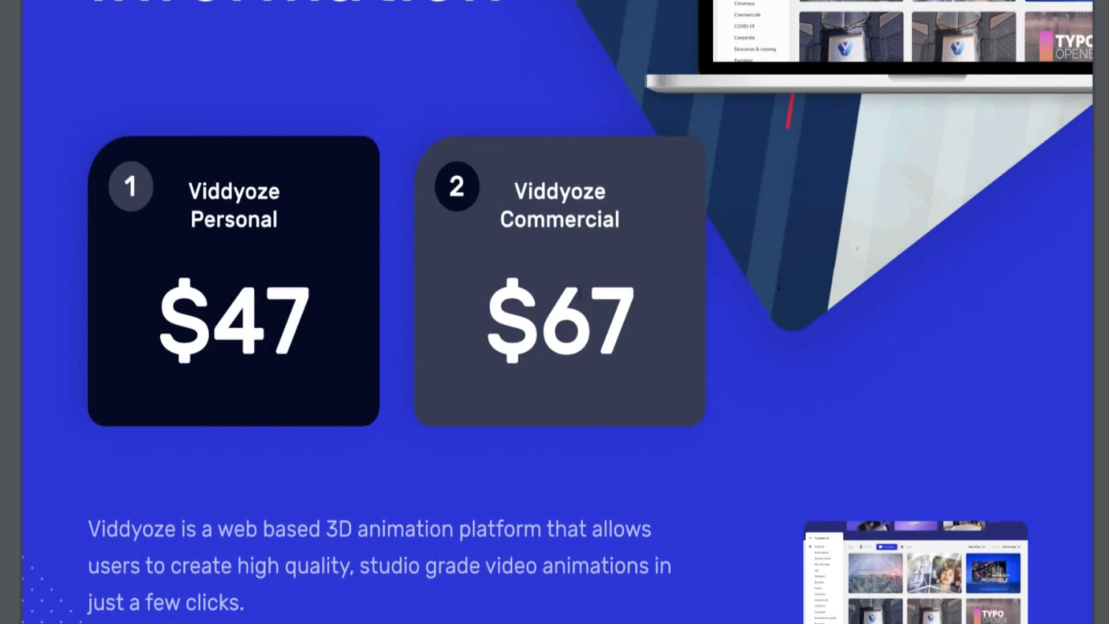
{"action": "left_click_drag", "start_coordinate": [553, 306], "coordinate": [634, 315]}
{"action": "left_click", "coordinate": [626, 240]}
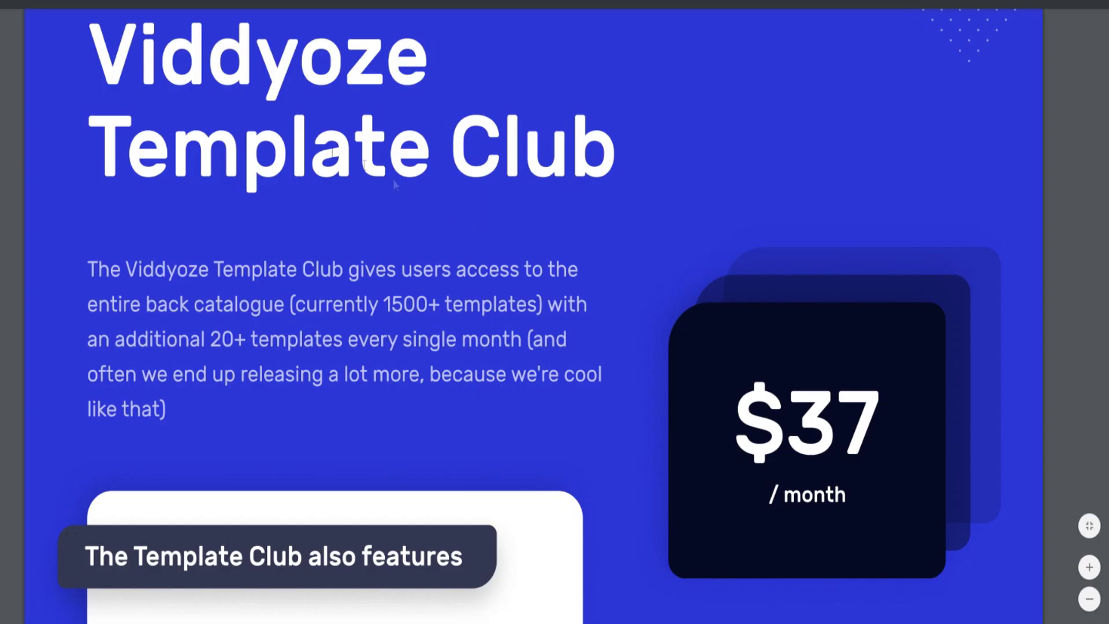
{"action": "scroll", "coordinate": [217, 209], "scroll_direction": "down", "scroll_amount": 1}
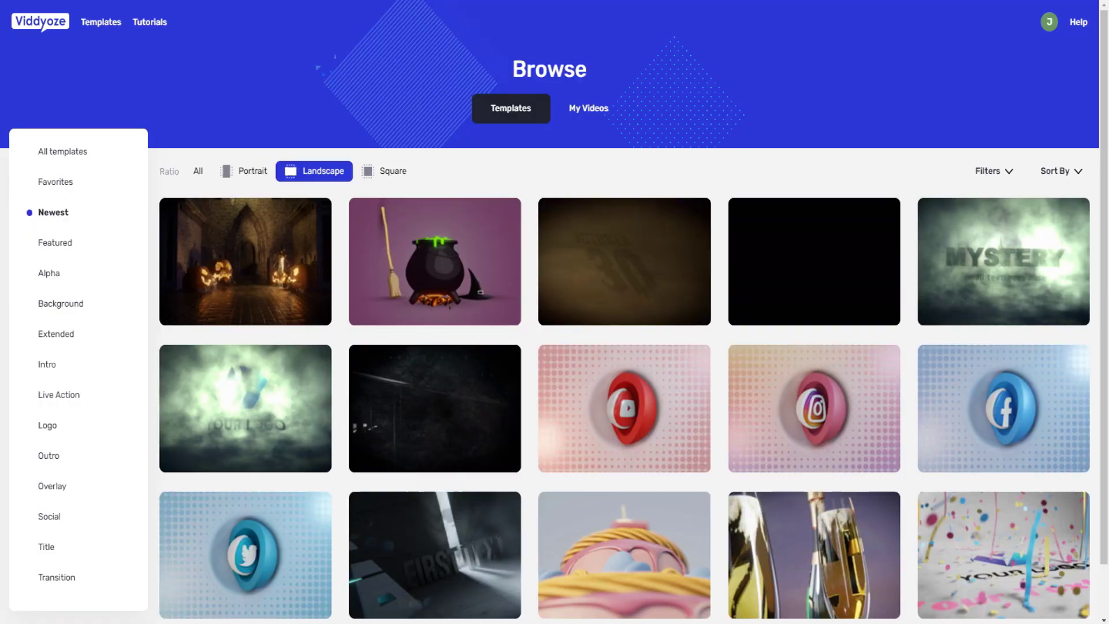
- Look over the Newest templates on pages 1 and 2, then show the Featured category
{"action": "scroll", "coordinate": [501, 179], "scroll_direction": "down", "scroll_amount": 1}
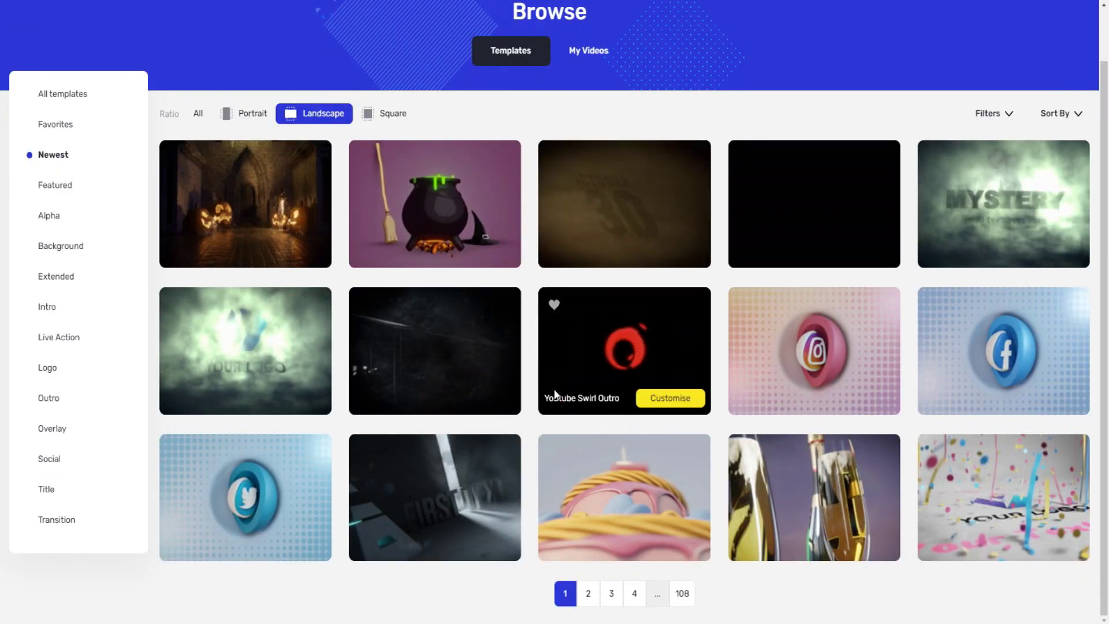
{"action": "scroll", "coordinate": [556, 394], "scroll_direction": "up", "scroll_amount": 1}
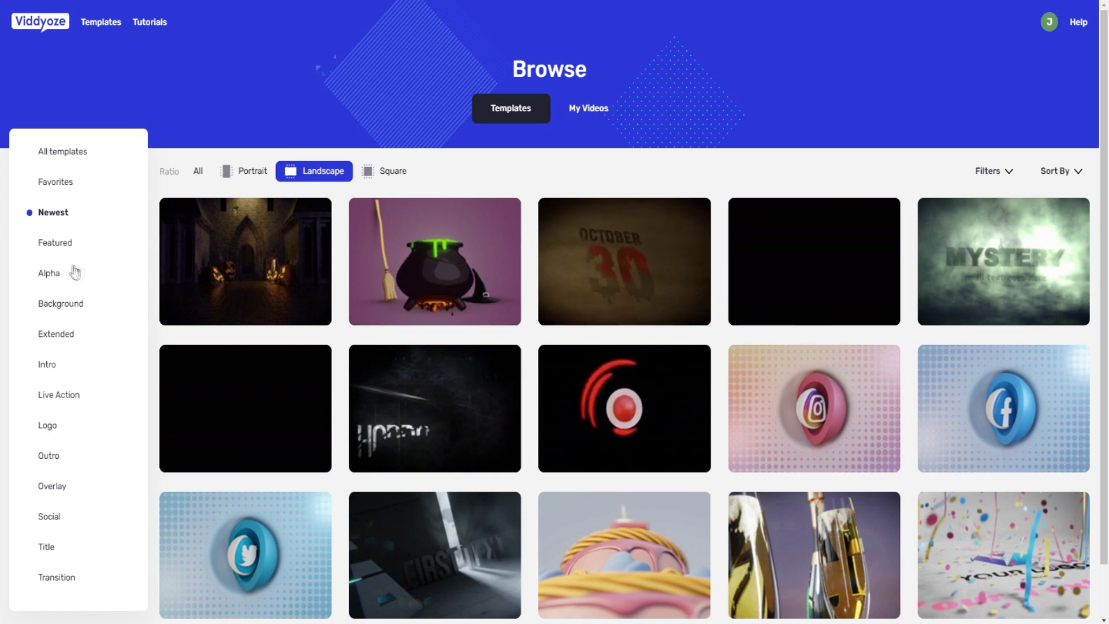
{"action": "scroll", "coordinate": [94, 283], "scroll_direction": "down", "scroll_amount": 1}
{"action": "scroll", "coordinate": [796, 162], "scroll_direction": "up", "scroll_amount": 1}
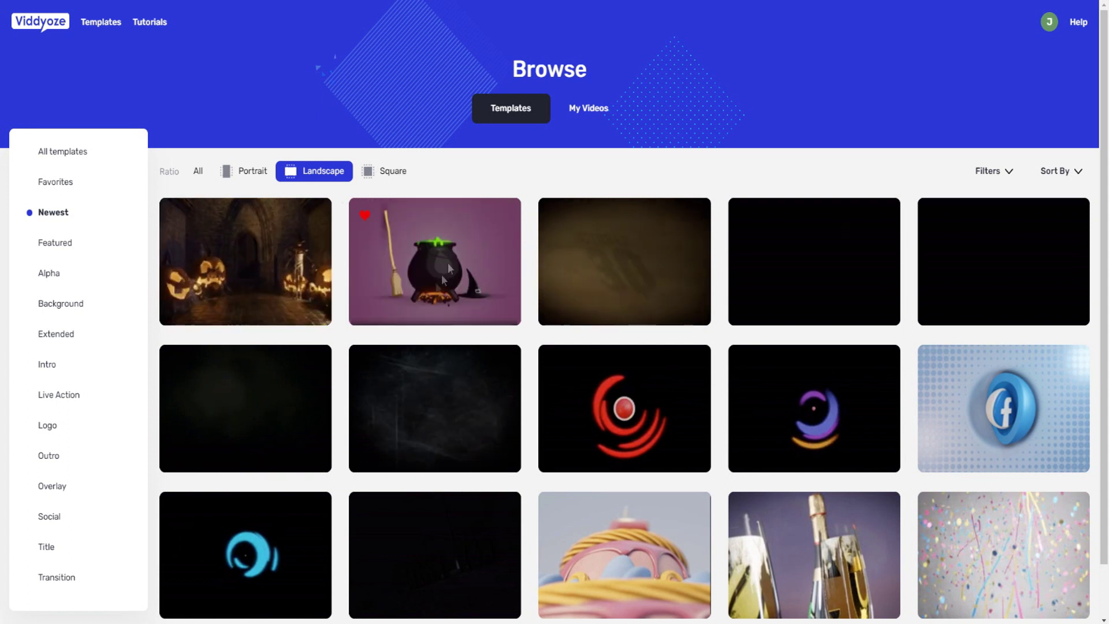
{"action": "scroll", "coordinate": [283, 247], "scroll_direction": "down", "scroll_amount": 1}
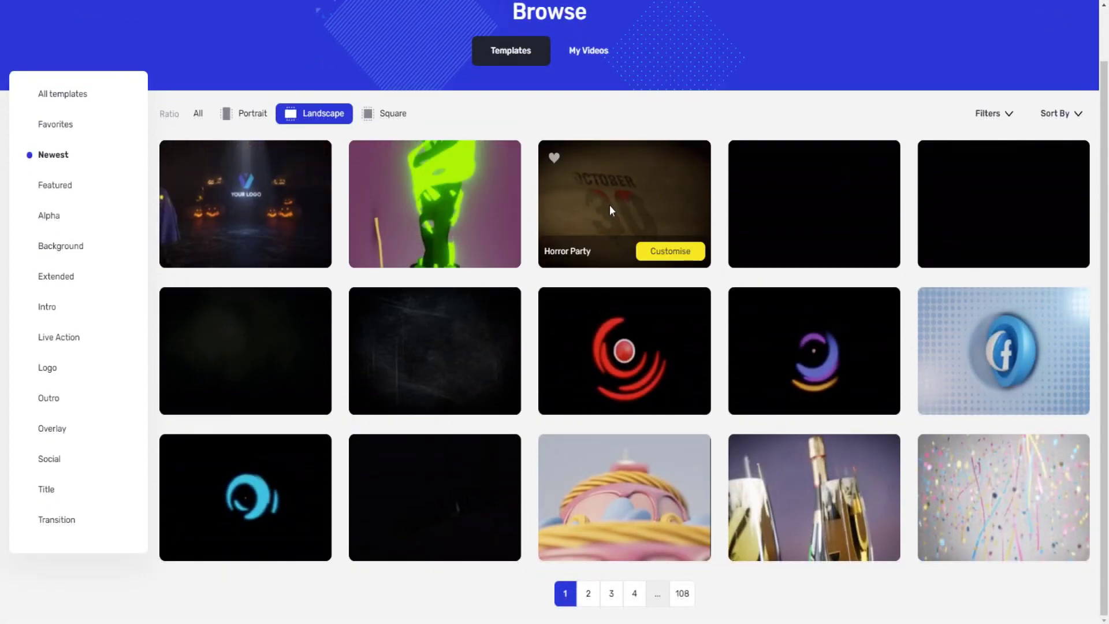
{"action": "left_click", "coordinate": [588, 593]}
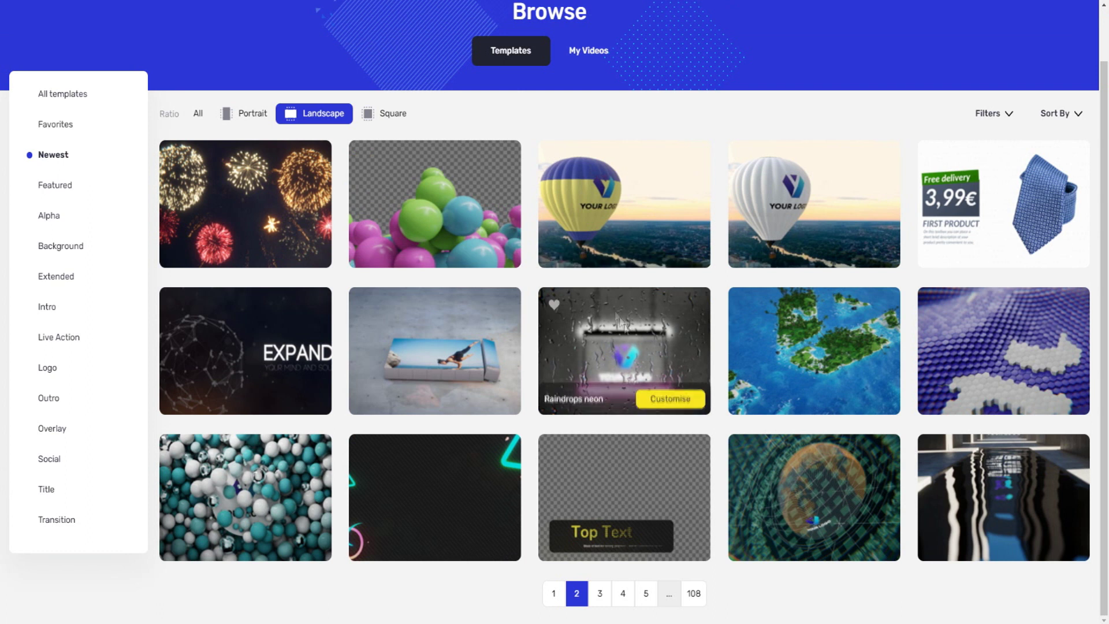
{"action": "left_click", "coordinate": [598, 594]}
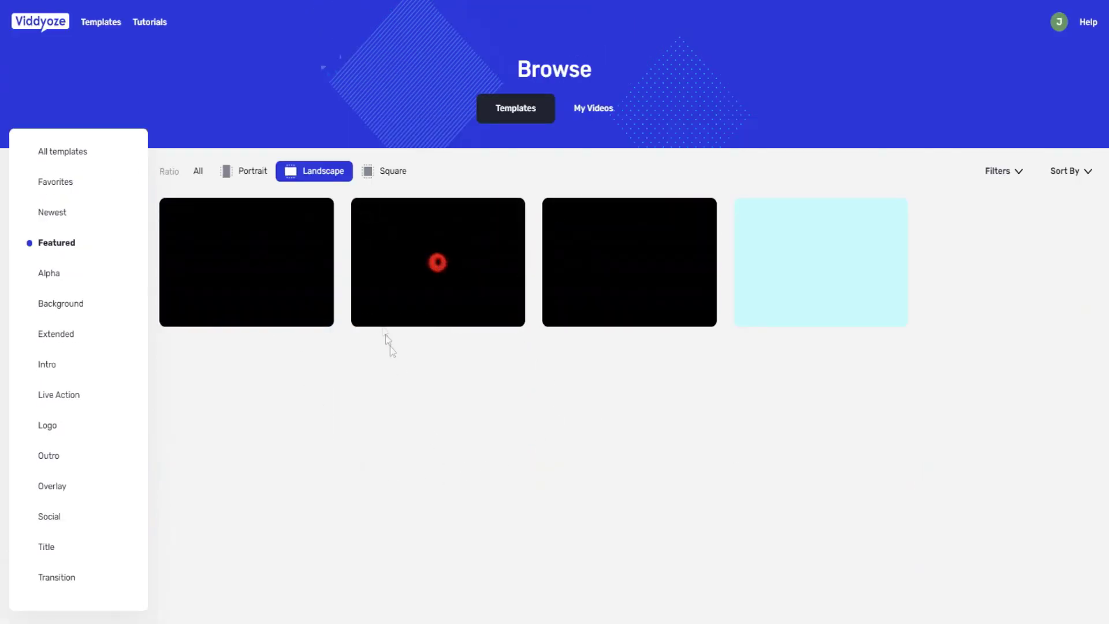
- Show the Alpha templates and move to page 2 of the results
{"action": "mouse_move", "coordinate": [430, 271]}
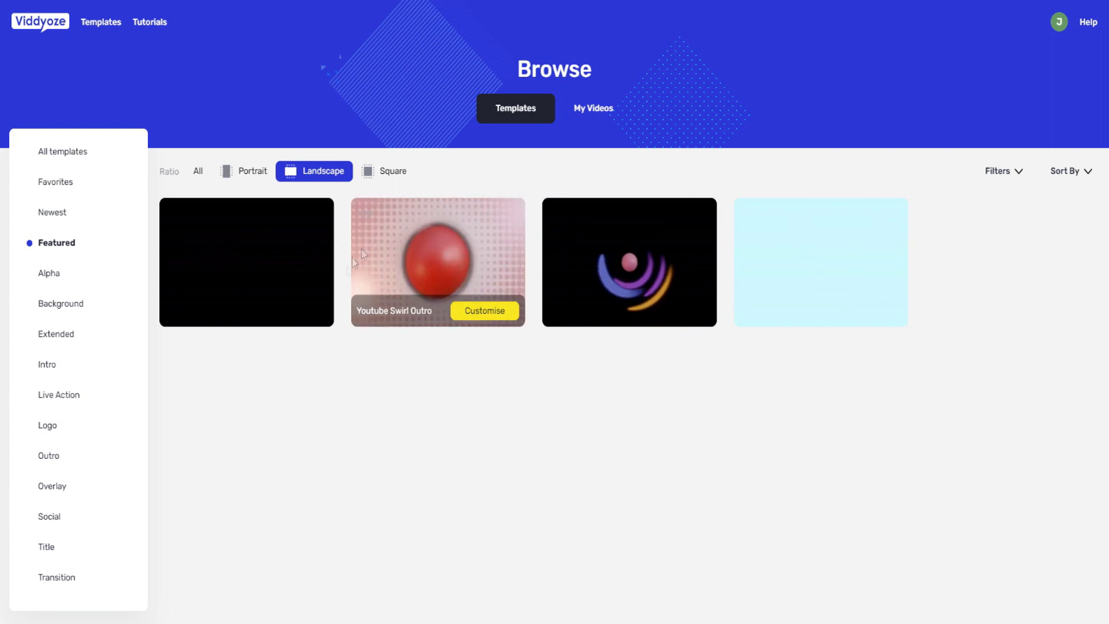
{"action": "left_click", "coordinate": [49, 273]}
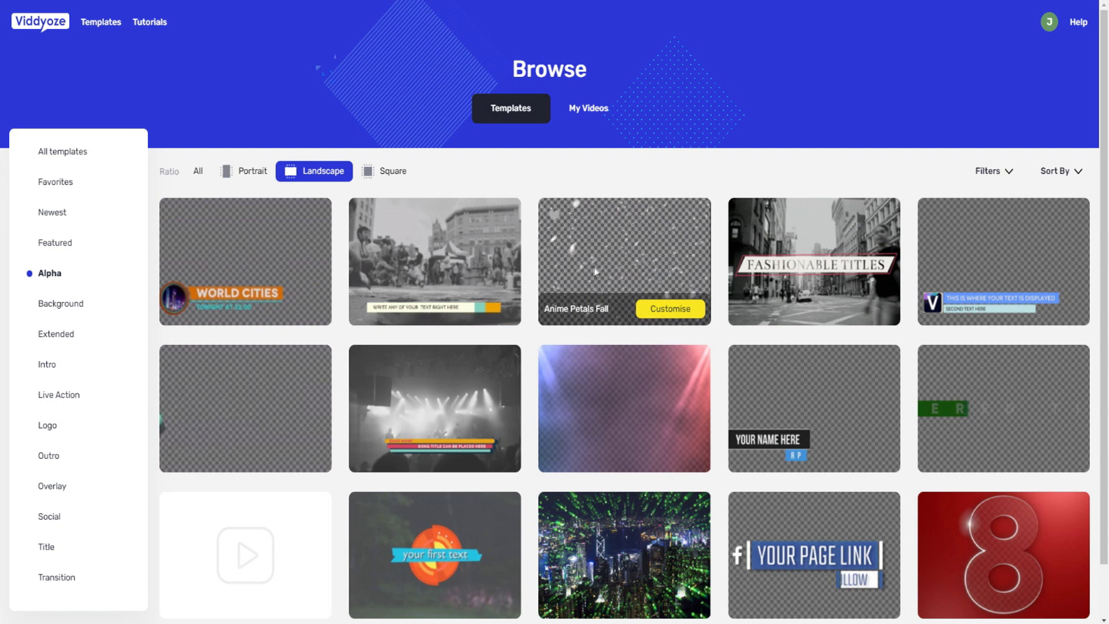
{"action": "scroll", "coordinate": [628, 261], "scroll_direction": "down", "scroll_amount": 1}
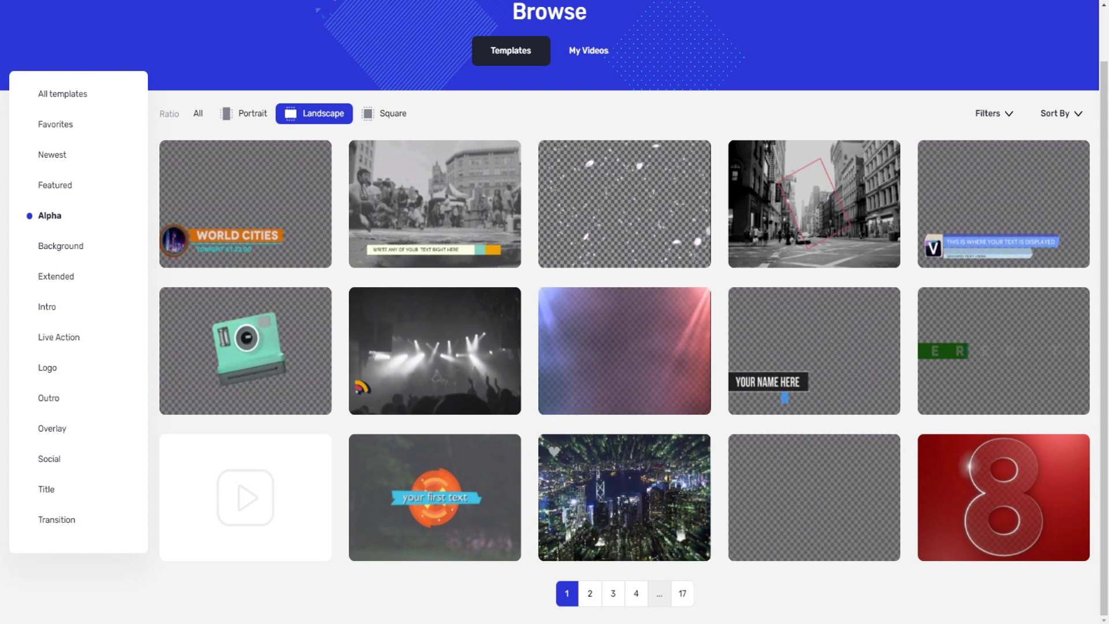
{"action": "left_click", "coordinate": [590, 599]}
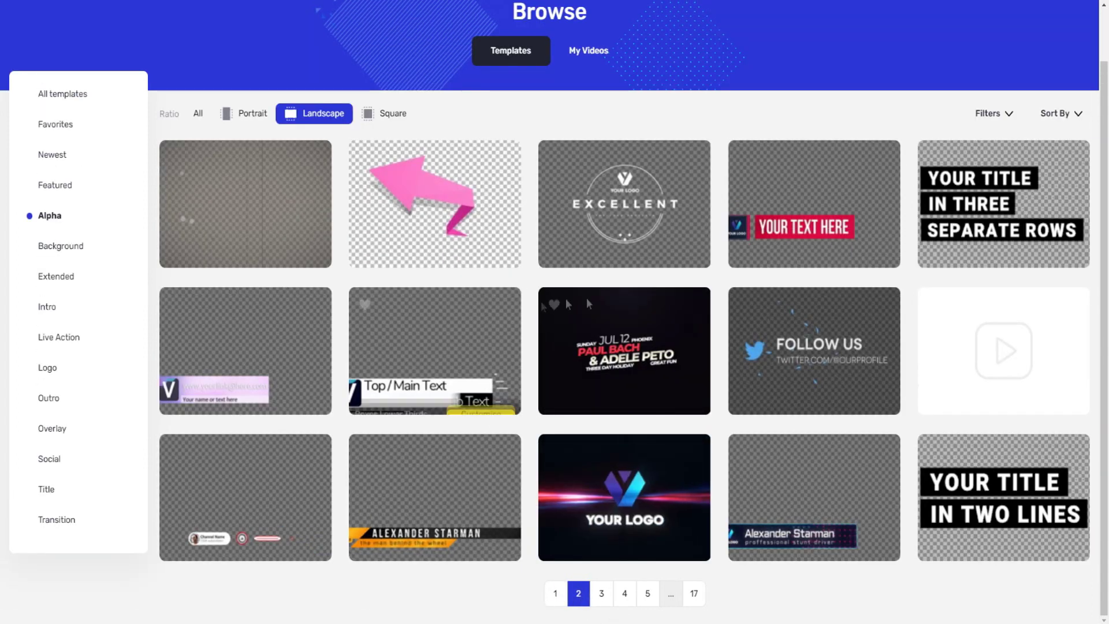
- Look over the second Alpha page, then switch to the Background category
{"action": "mouse_move", "coordinate": [433, 374]}
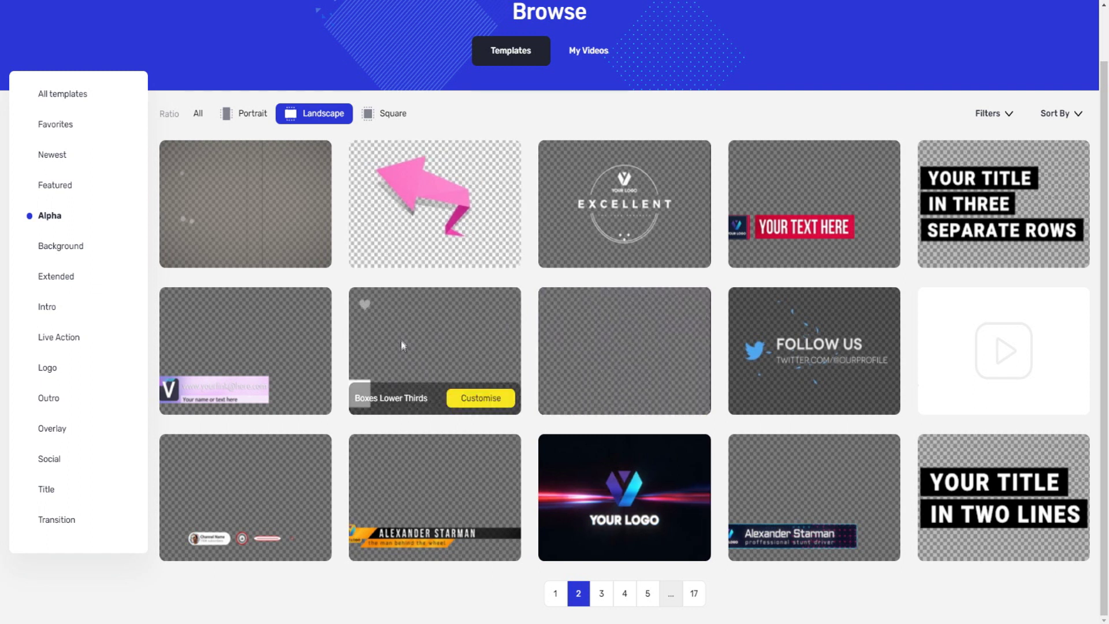
{"action": "scroll", "coordinate": [421, 307], "scroll_direction": "up", "scroll_amount": 1}
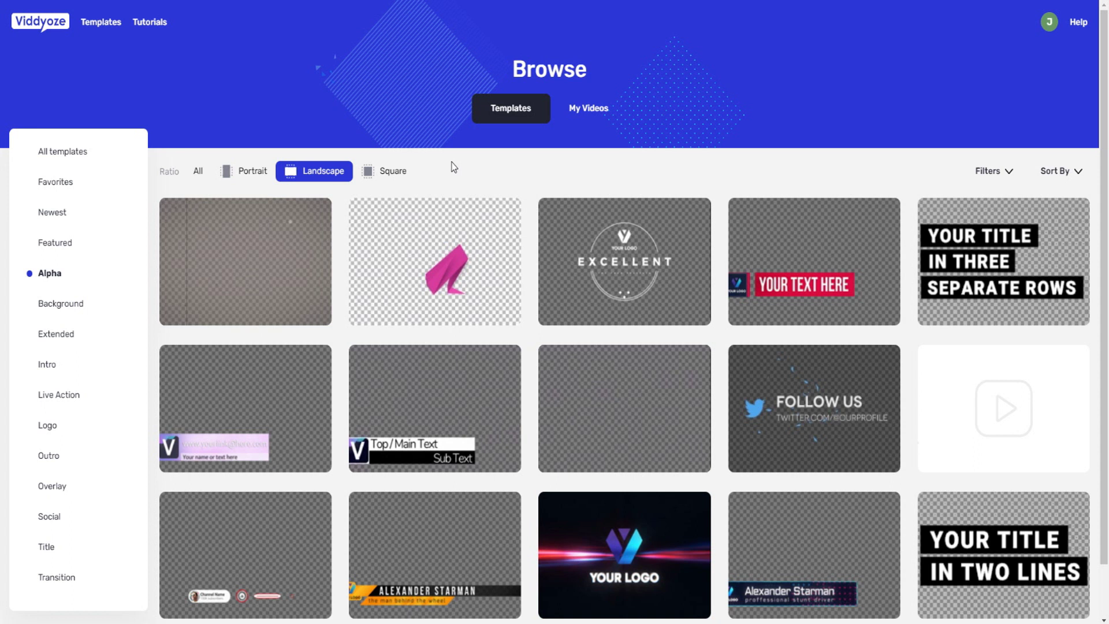
{"action": "scroll", "coordinate": [454, 168], "scroll_direction": "down", "scroll_amount": 1}
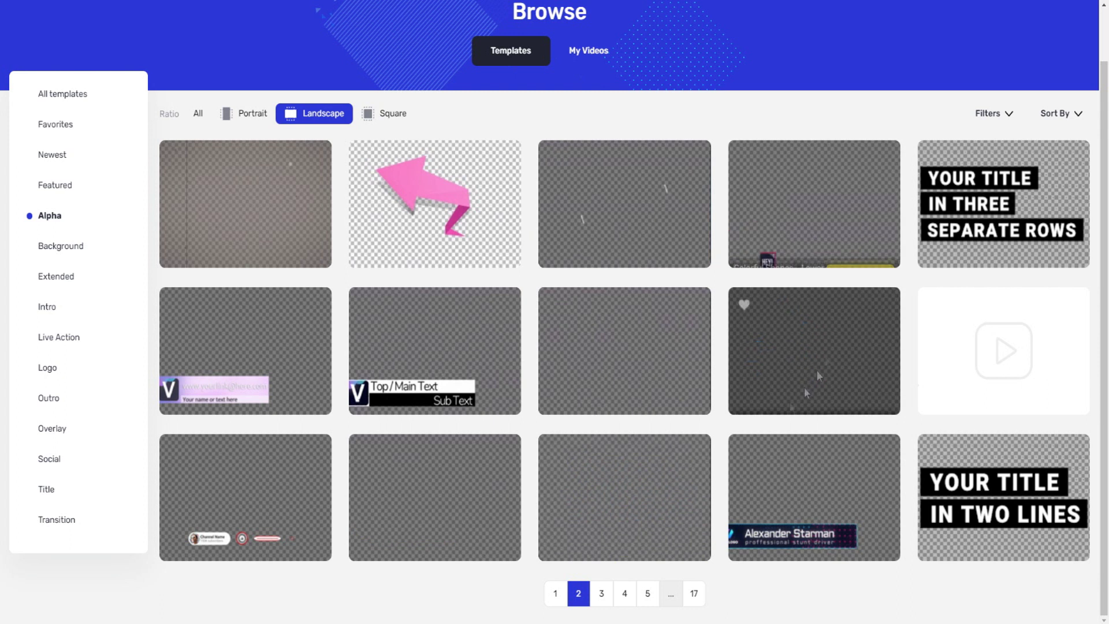
{"action": "left_click", "coordinate": [70, 249]}
{"action": "scroll", "coordinate": [311, 197], "scroll_direction": "up", "scroll_amount": 1}
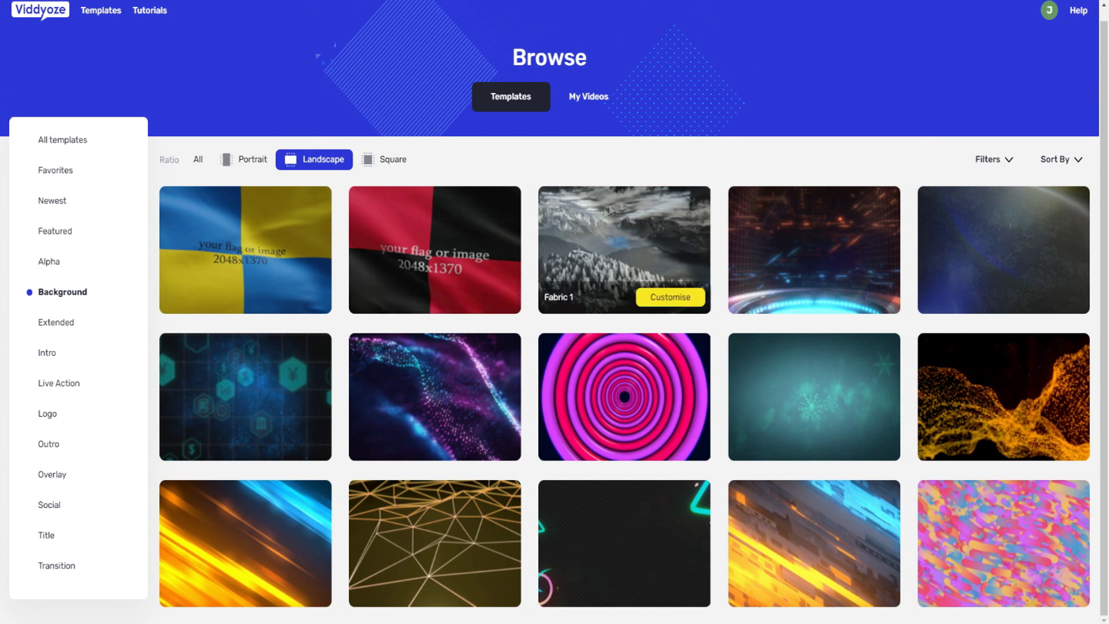
- Scroll the Background templates, then switch to the 3-page Extended category
{"action": "scroll", "coordinate": [814, 246], "scroll_direction": "down", "scroll_amount": 1}
{"action": "left_click", "coordinate": [58, 278]}
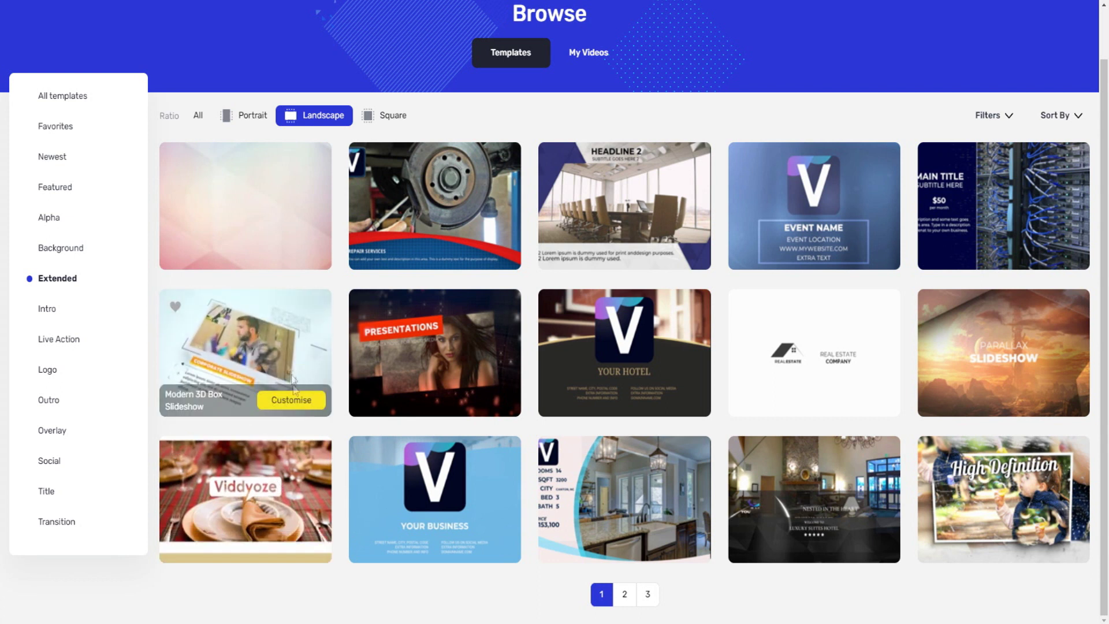
- Browse Intro templates on pages 2 and 5, then show the Live Action category
{"action": "left_click", "coordinate": [48, 309]}
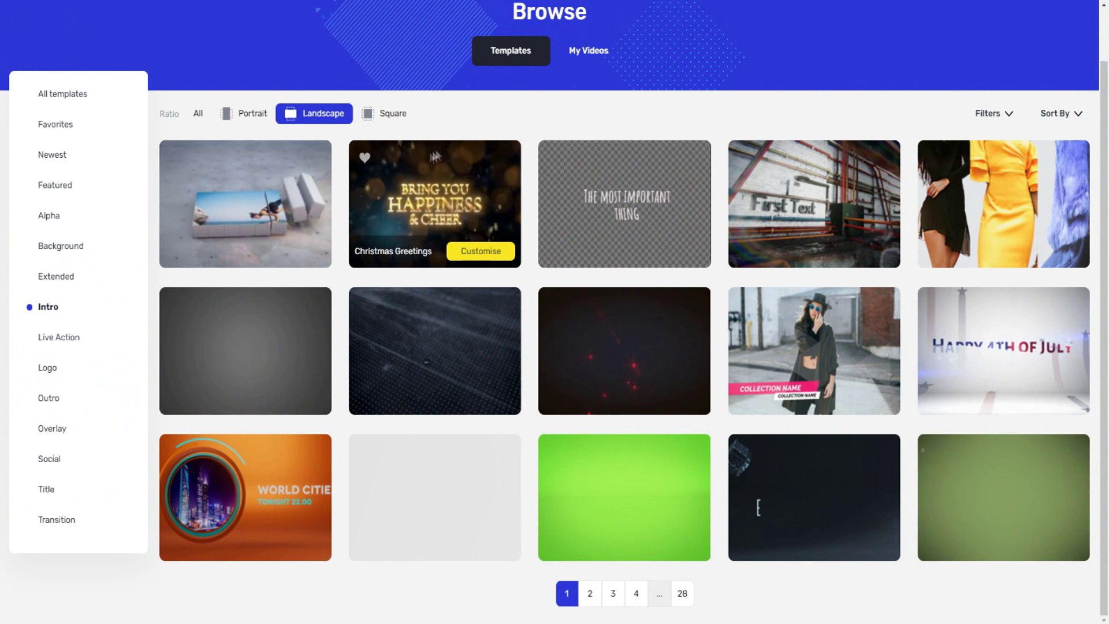
{"action": "mouse_move", "coordinate": [650, 217]}
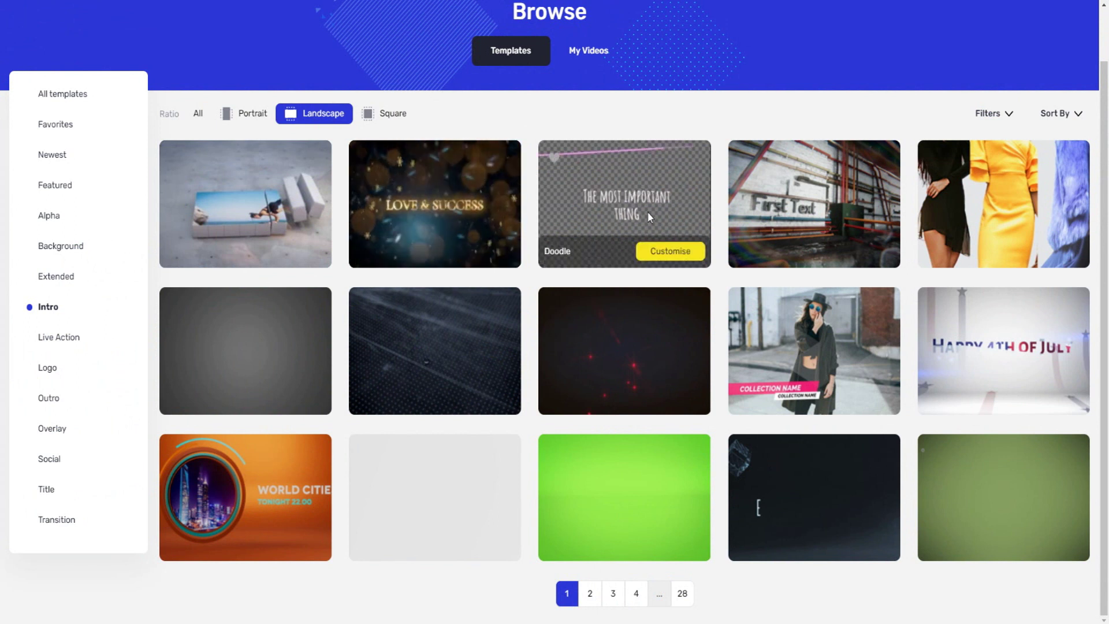
{"action": "mouse_move", "coordinate": [794, 337]}
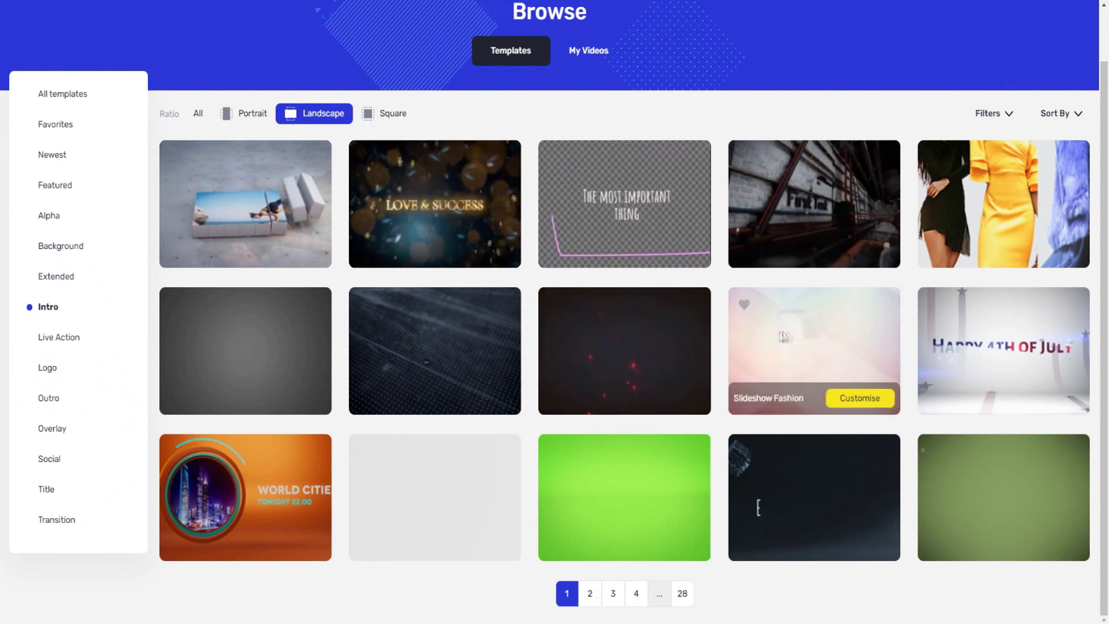
{"action": "left_click", "coordinate": [590, 594]}
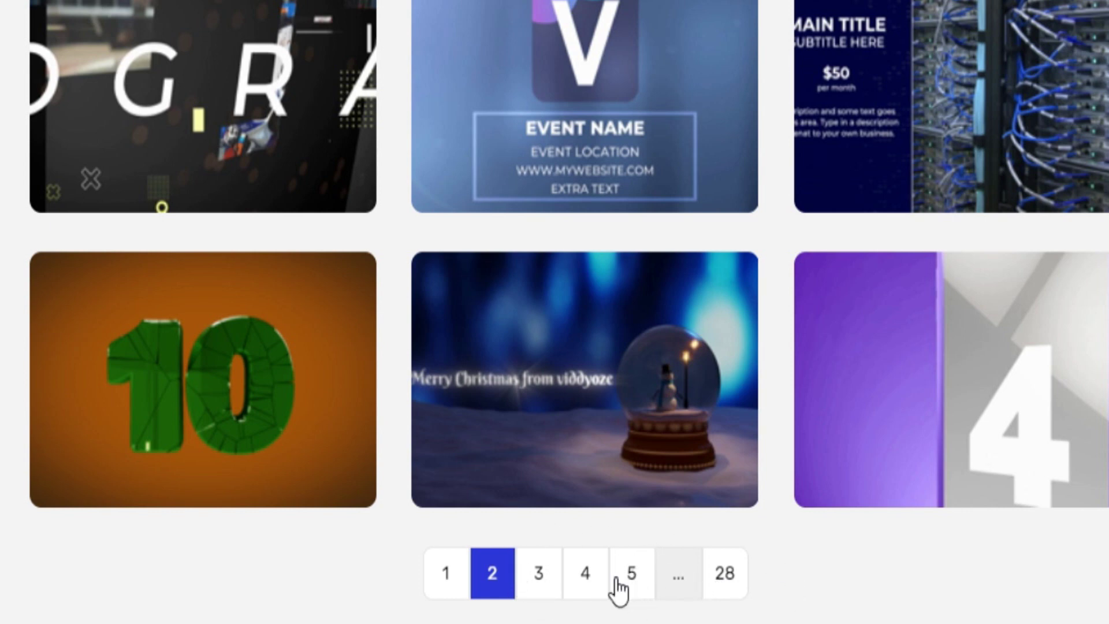
{"action": "left_click", "coordinate": [617, 577]}
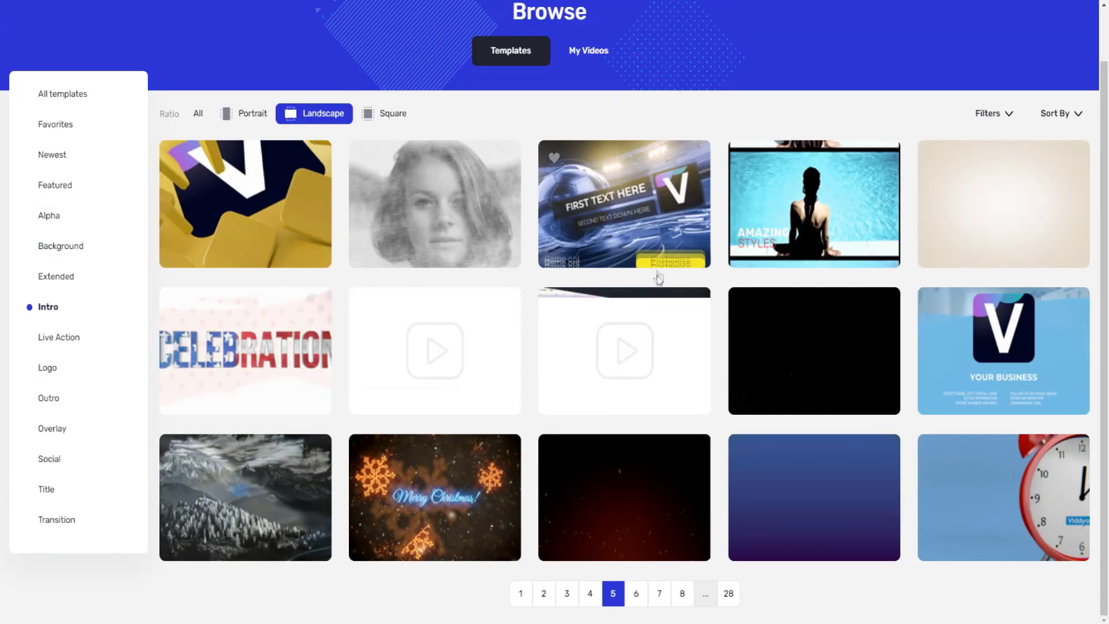
{"action": "left_click", "coordinate": [63, 338]}
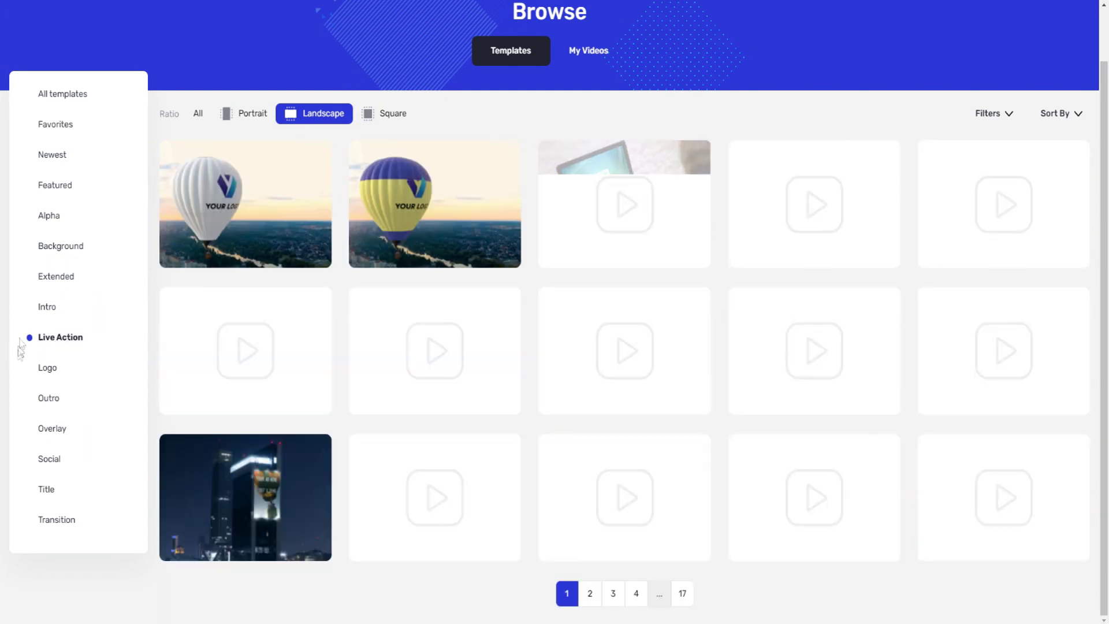
{"action": "mouse_move", "coordinate": [259, 190]}
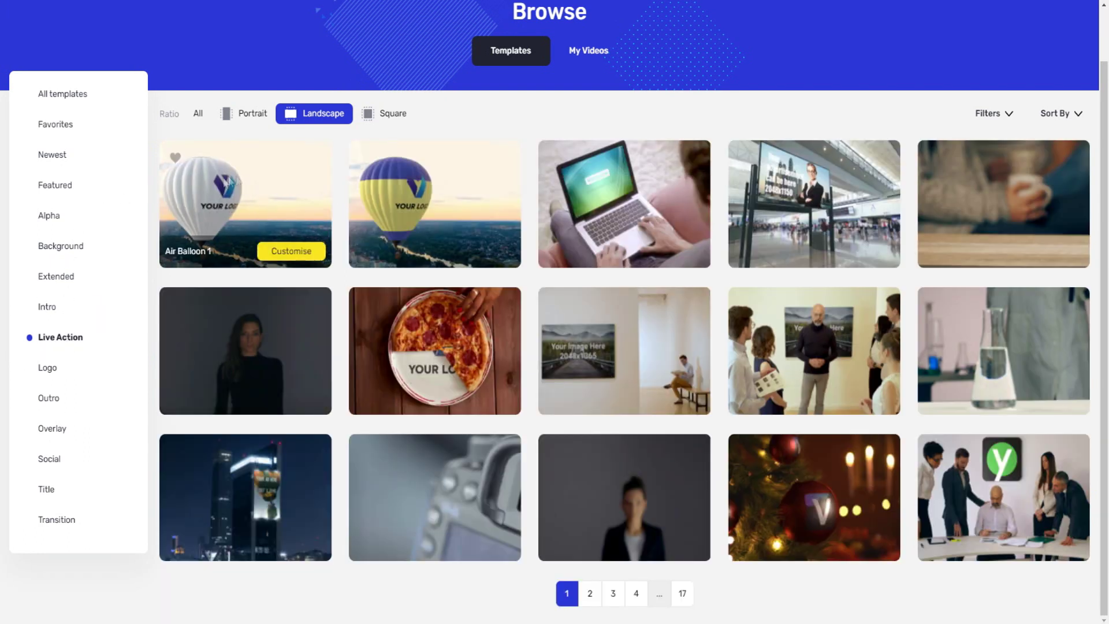
{"action": "mouse_move", "coordinate": [613, 160]}
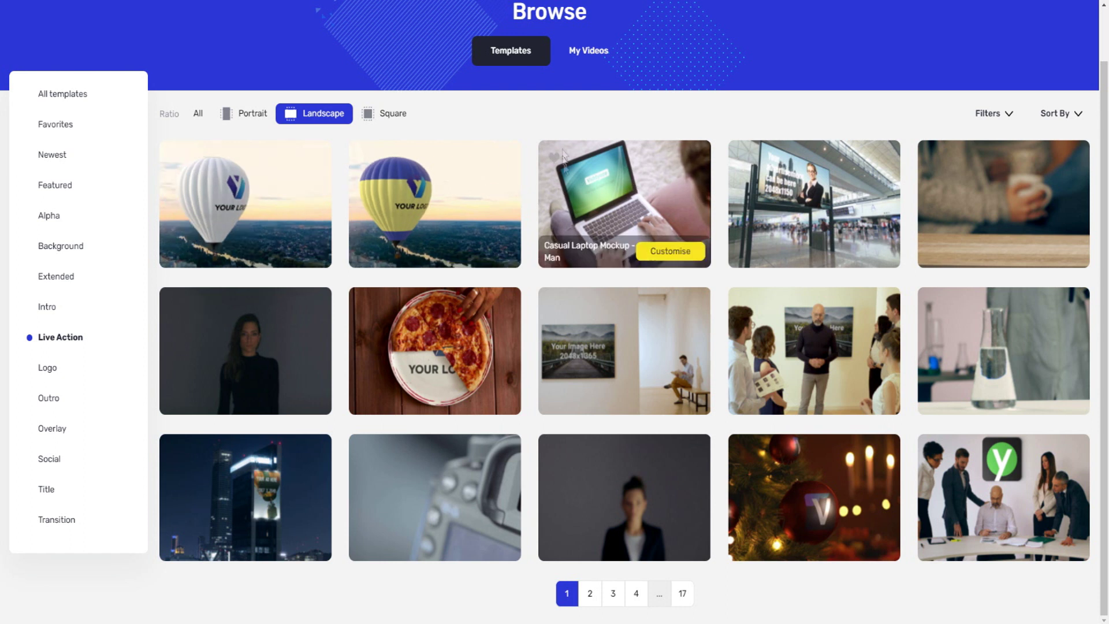
{"action": "mouse_move", "coordinate": [256, 334]}
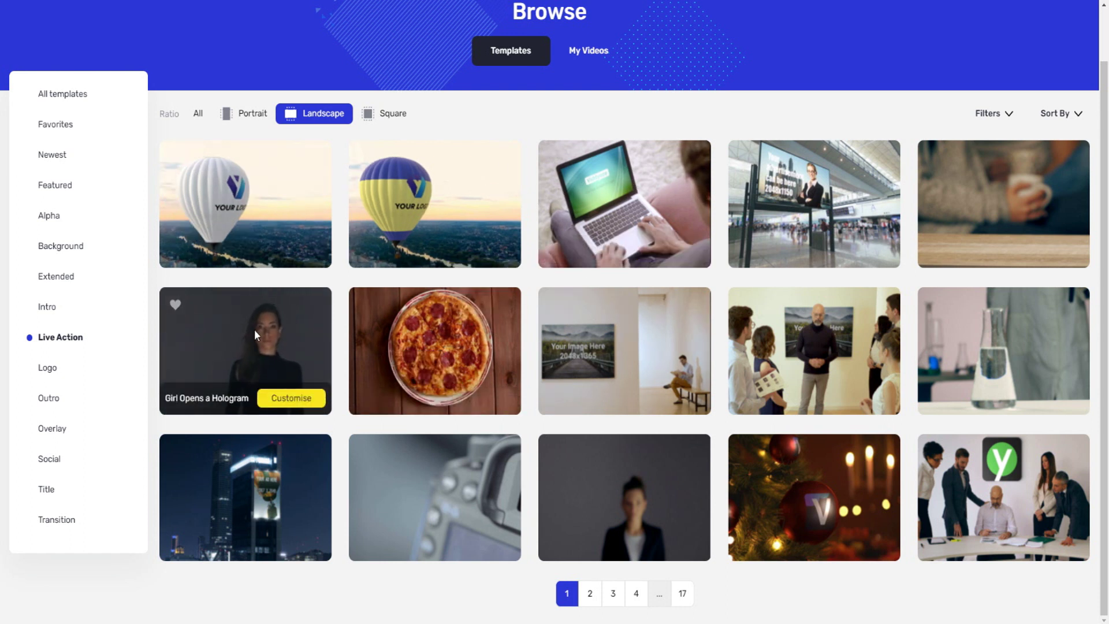
{"action": "right_click", "coordinate": [275, 403]}
{"action": "left_click", "coordinate": [315, 407]}
{"action": "scroll", "coordinate": [245, 392], "scroll_direction": "up", "scroll_amount": 1}
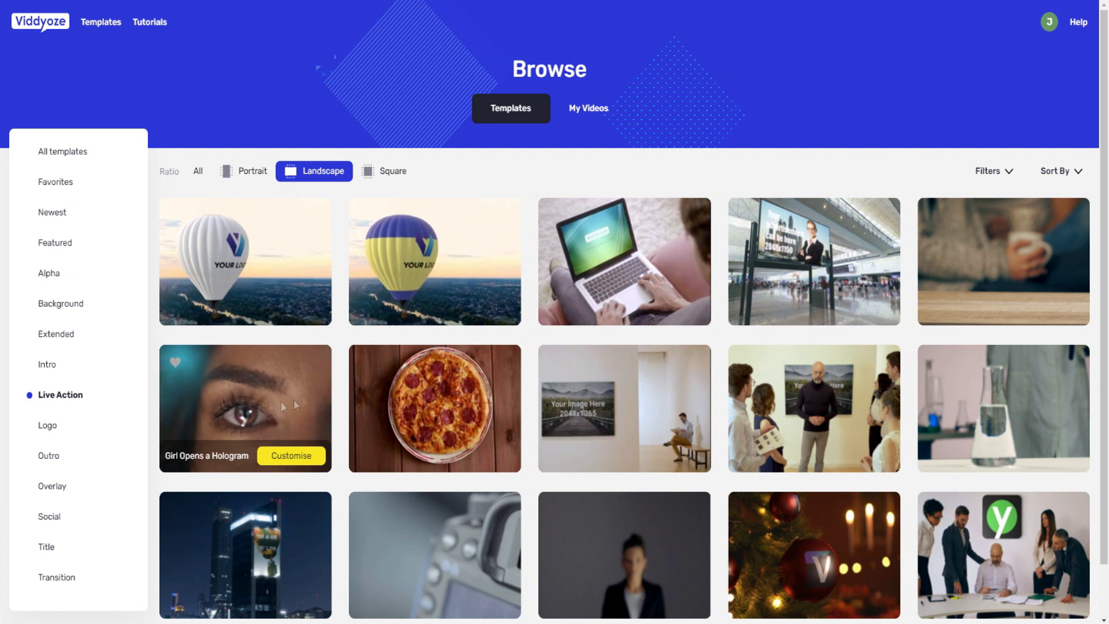
{"action": "scroll", "coordinate": [293, 399], "scroll_direction": "down", "scroll_amount": 1}
{"action": "right_click", "coordinate": [658, 248]}
{"action": "left_click", "coordinate": [684, 260]}
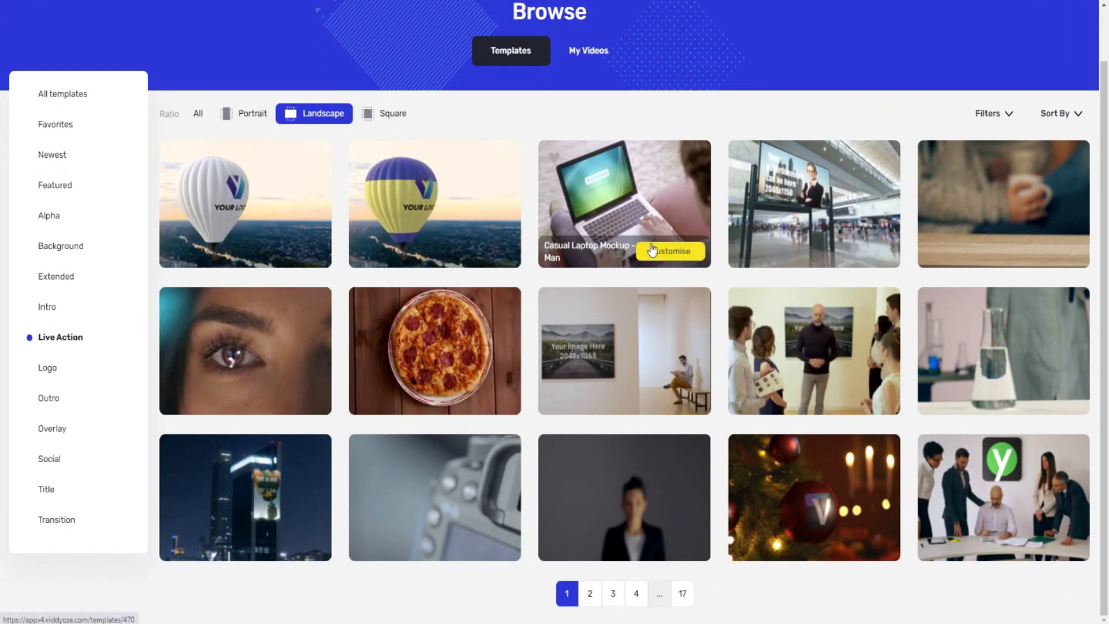
{"action": "right_click", "coordinate": [852, 406]}
{"action": "left_click", "coordinate": [880, 409]}
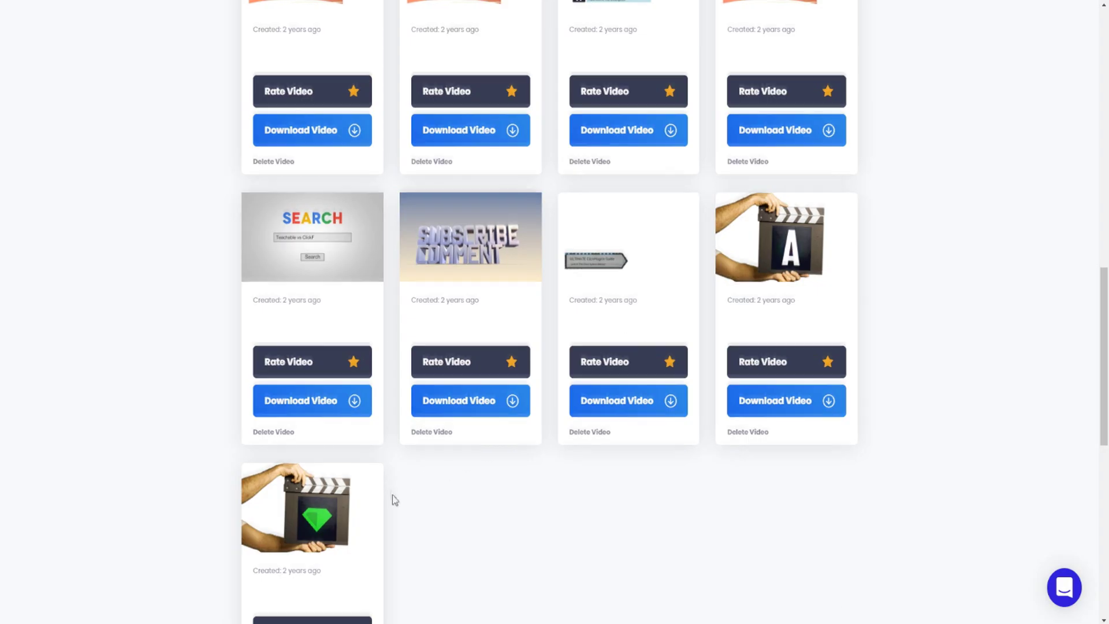
{"action": "scroll", "coordinate": [395, 500], "scroll_direction": "down", "scroll_amount": 2}
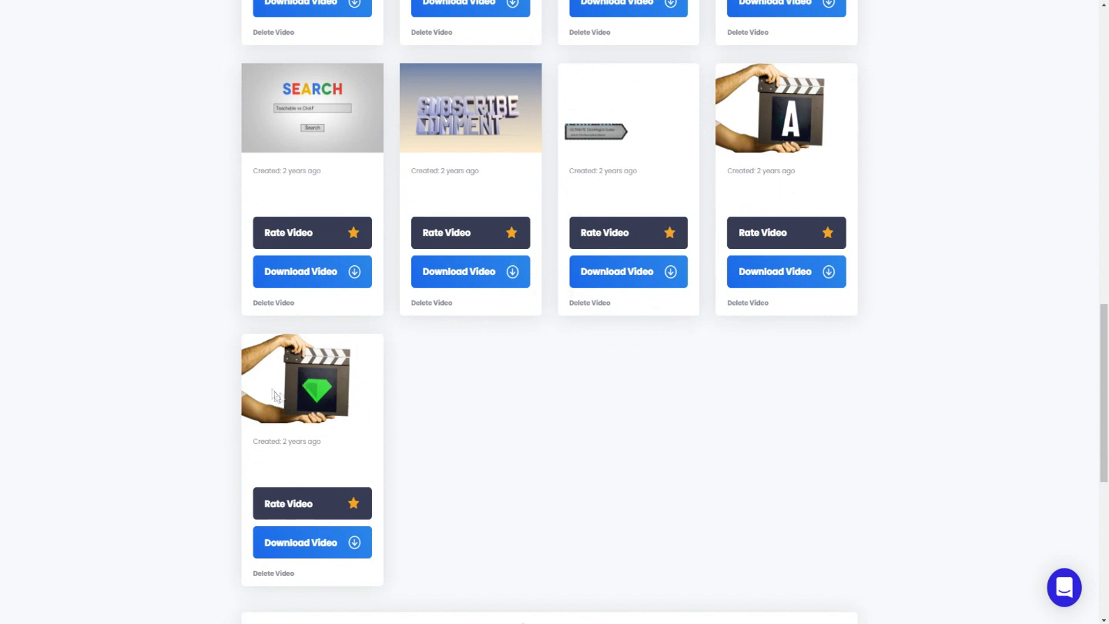
- Scroll up and down through the previously made videos in My Videos
{"action": "scroll", "coordinate": [343, 407], "scroll_direction": "up", "scroll_amount": 7}
{"action": "scroll", "coordinate": [343, 405], "scroll_direction": "up", "scroll_amount": 5}
{"action": "scroll", "coordinate": [347, 315], "scroll_direction": "down", "scroll_amount": 10}
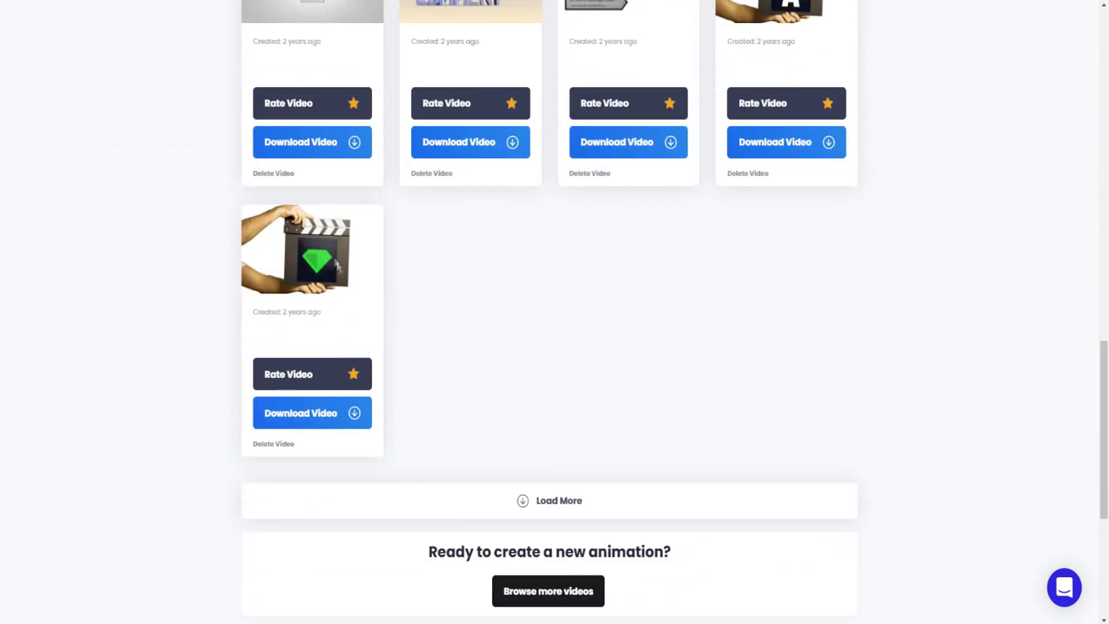
{"action": "scroll", "coordinate": [306, 279], "scroll_direction": "up", "scroll_amount": 4}
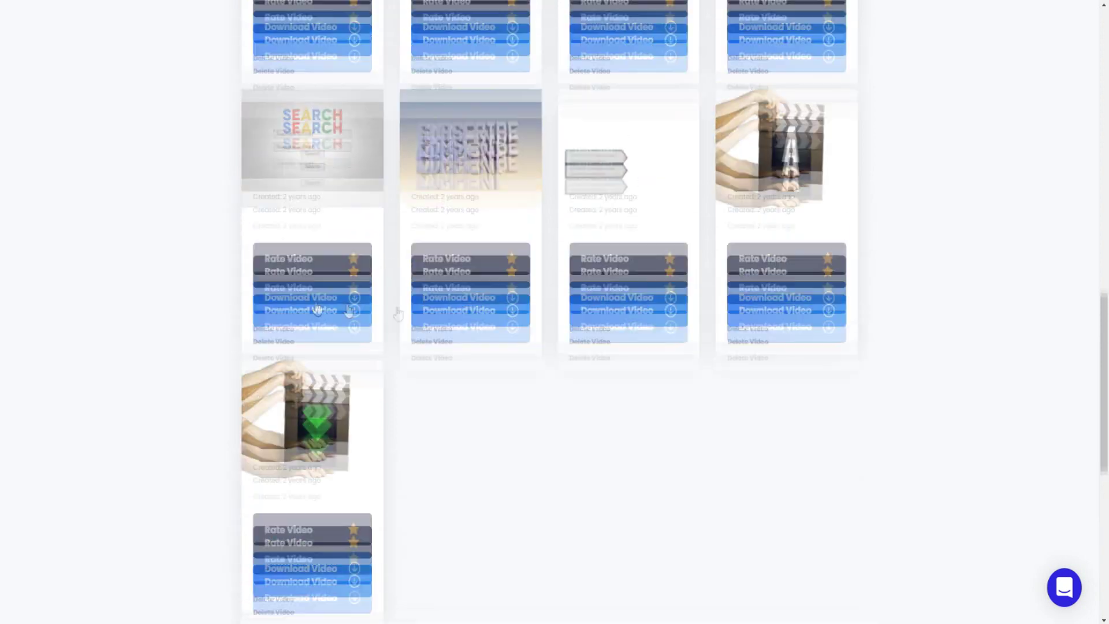
{"action": "scroll", "coordinate": [772, 300], "scroll_direction": "up", "scroll_amount": 2}
{"action": "scroll", "coordinate": [696, 372], "scroll_direction": "up", "scroll_amount": 8}
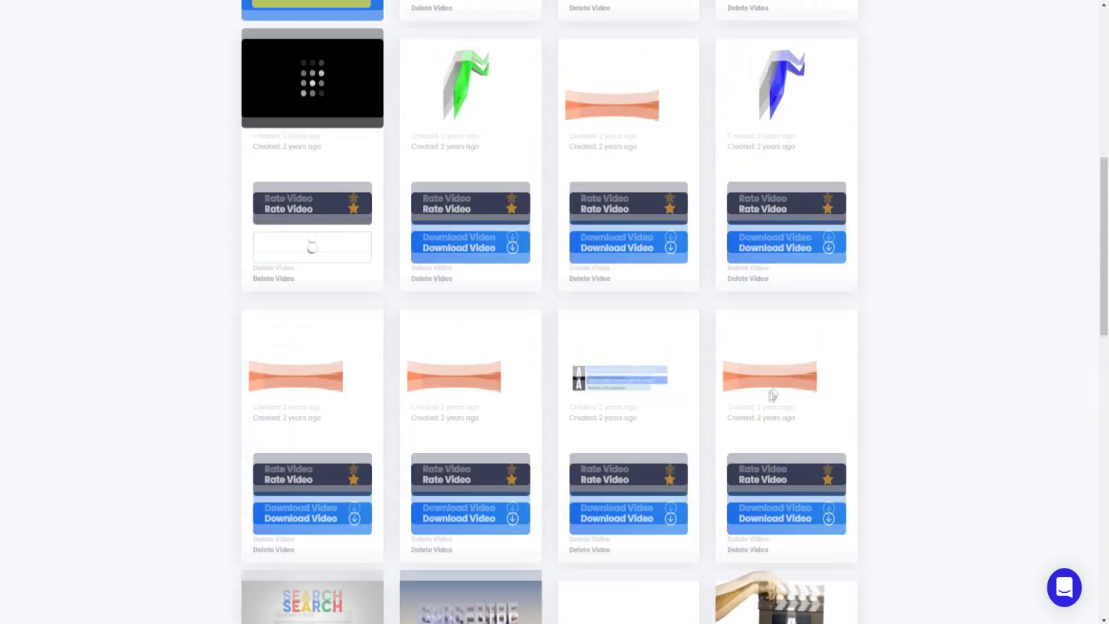
{"action": "scroll", "coordinate": [526, 322], "scroll_direction": "down", "scroll_amount": 1}
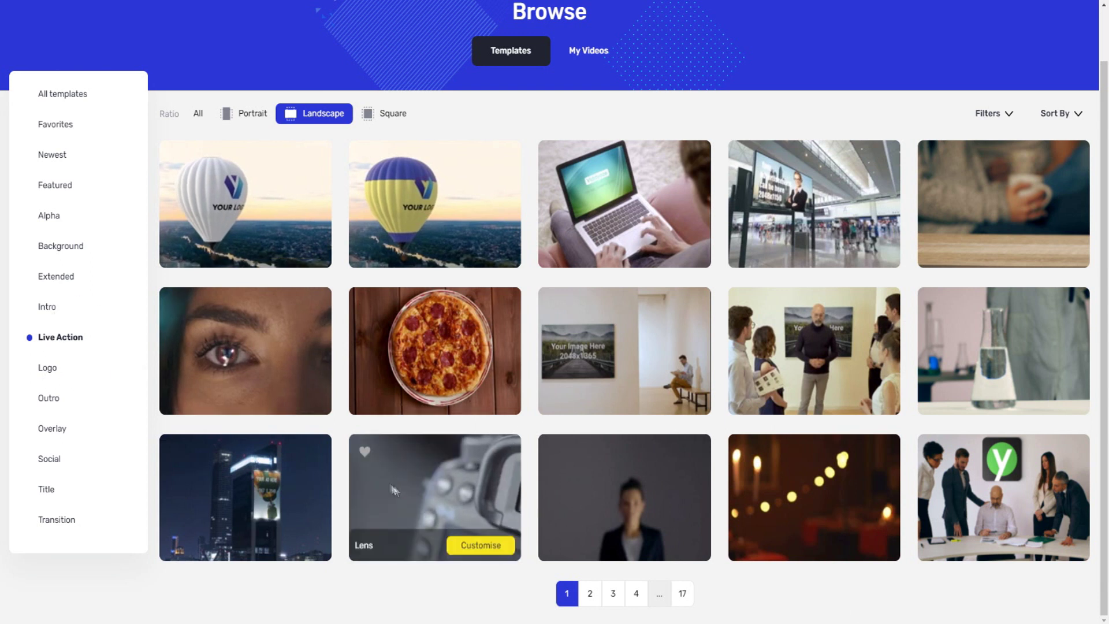
- On Live Action page 2, preview Art Expo Speech, Casual Laptop Mockup and Girl Opens a Hologram
{"action": "left_click", "coordinate": [593, 592]}
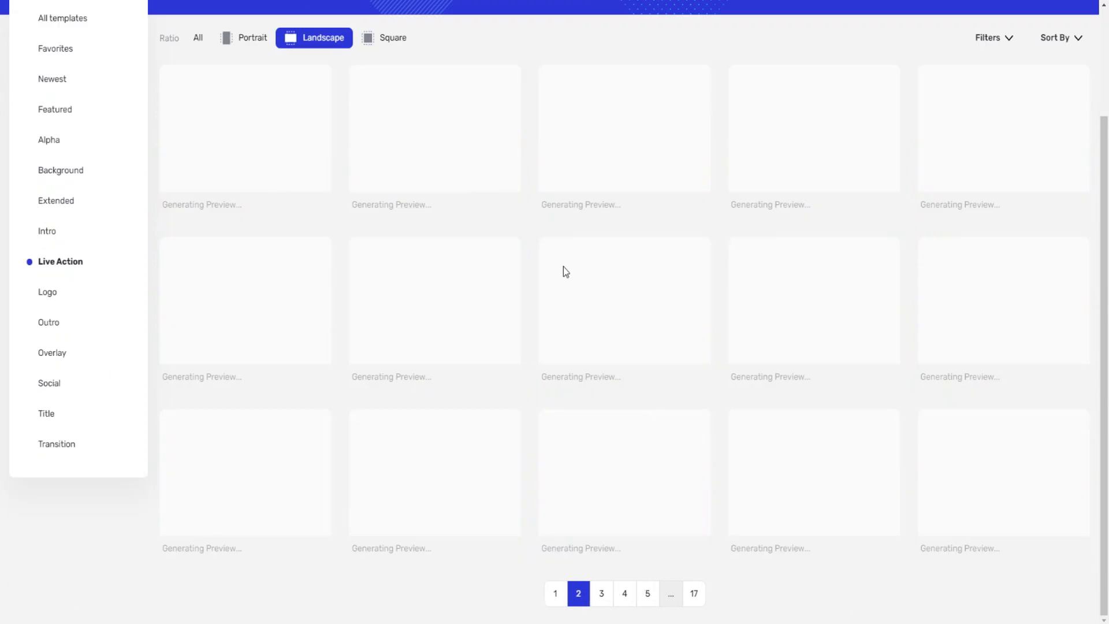
{"action": "scroll", "coordinate": [450, 289], "scroll_direction": "up", "scroll_amount": 1}
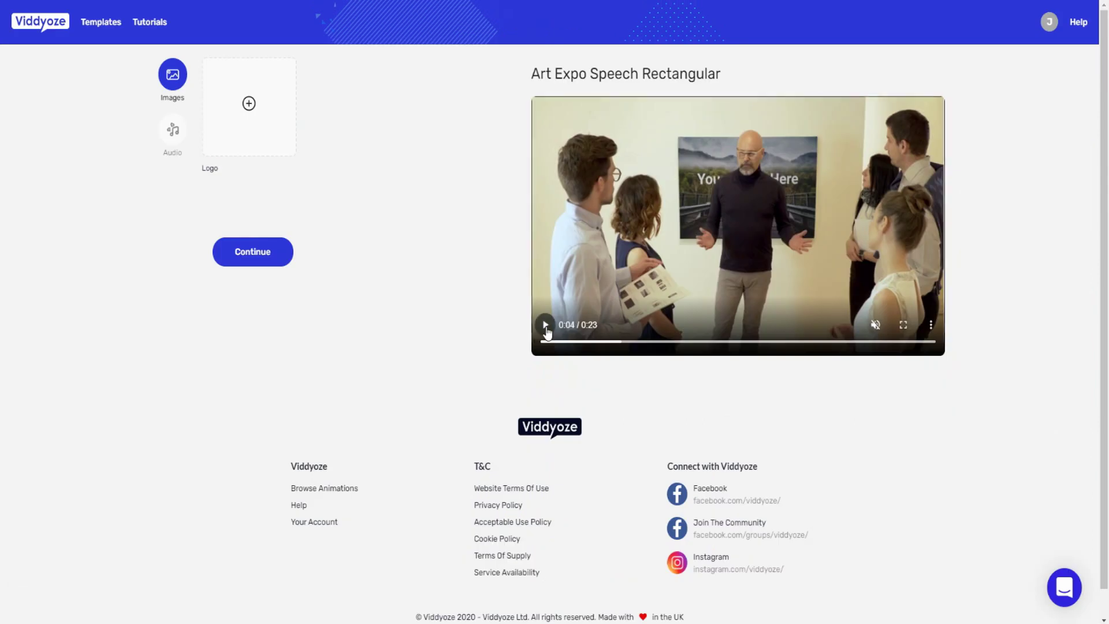
{"action": "left_click_drag", "start_coordinate": [633, 344], "coordinate": [820, 361]}
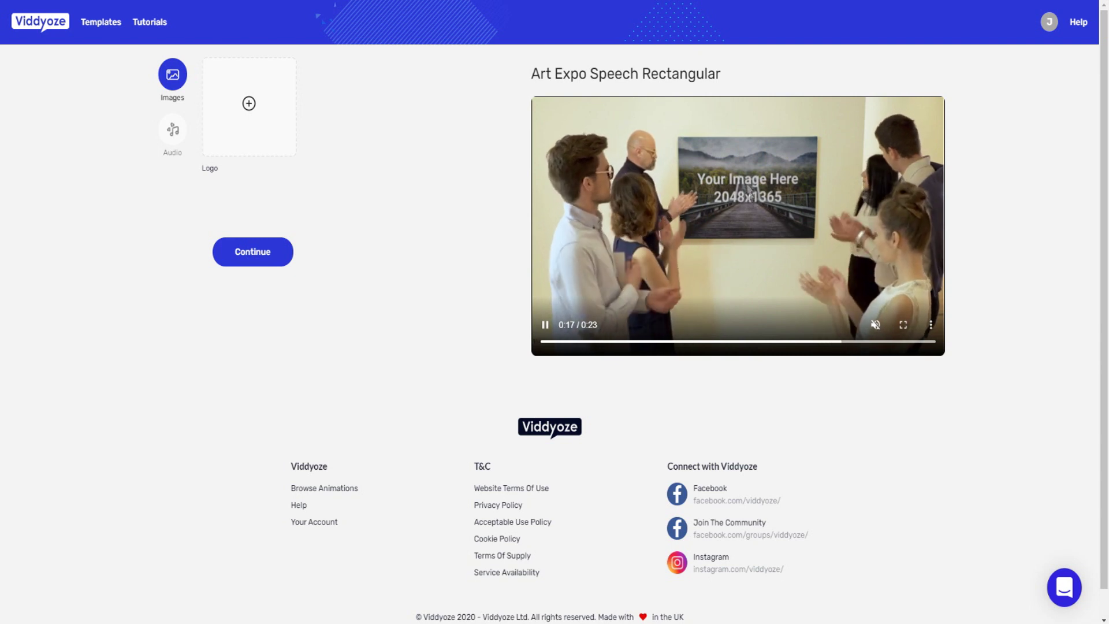
{"action": "left_click", "coordinate": [710, 239]}
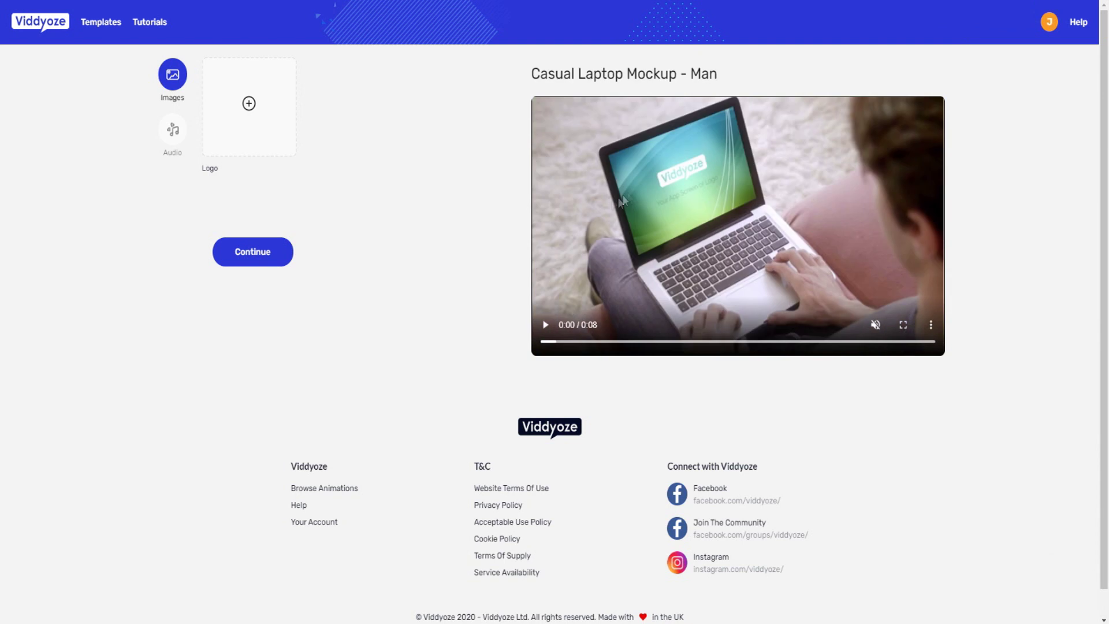
{"action": "left_click_drag", "start_coordinate": [557, 346], "coordinate": [751, 354]}
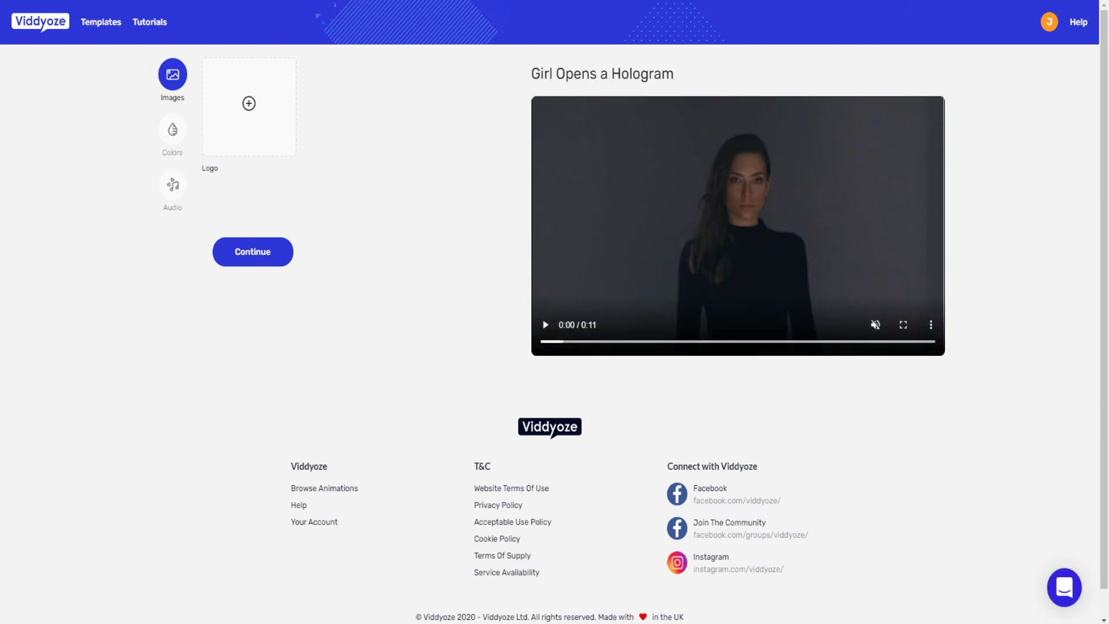
{"action": "left_click", "coordinate": [535, 325]}
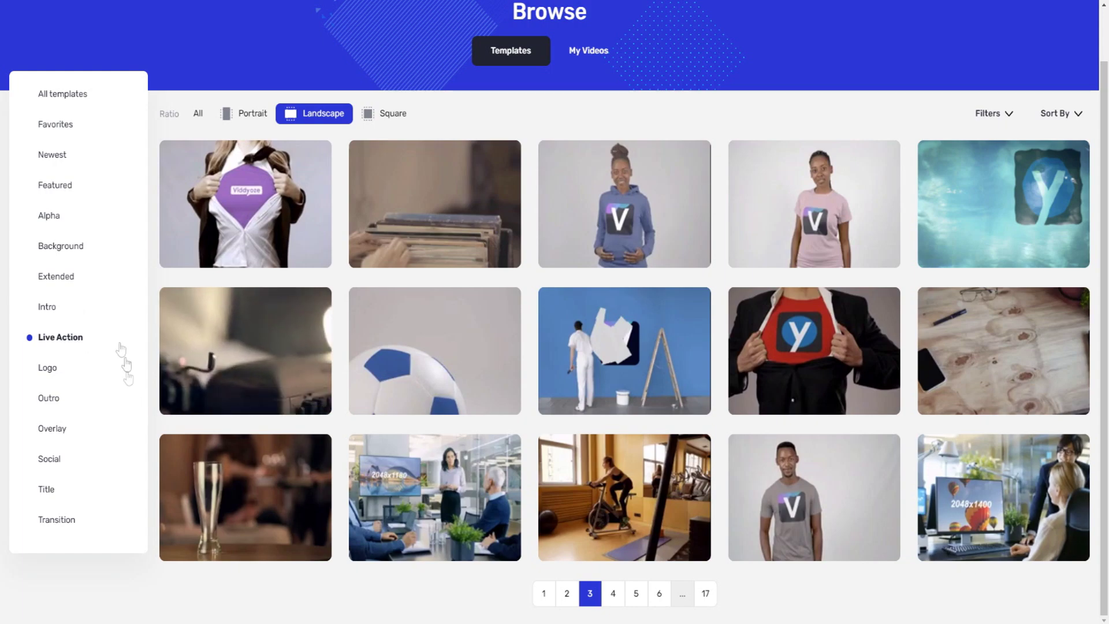
- Browse the Logo, Outro, Social, Title and Transition template categories, then return to All templates
{"action": "left_click", "coordinate": [53, 370]}
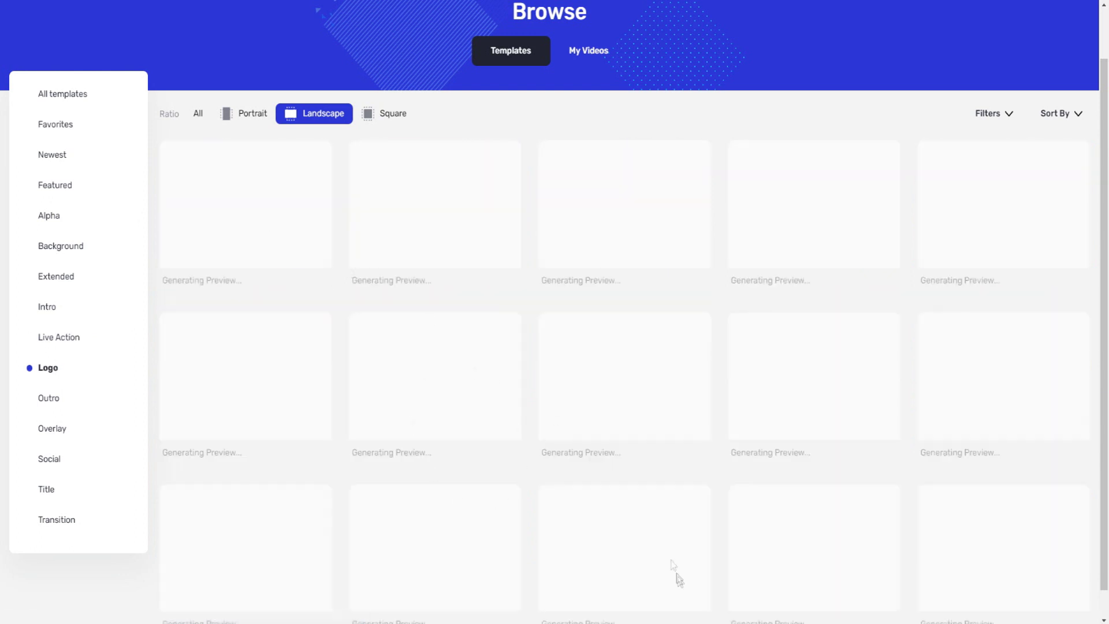
{"action": "left_click", "coordinate": [61, 397]}
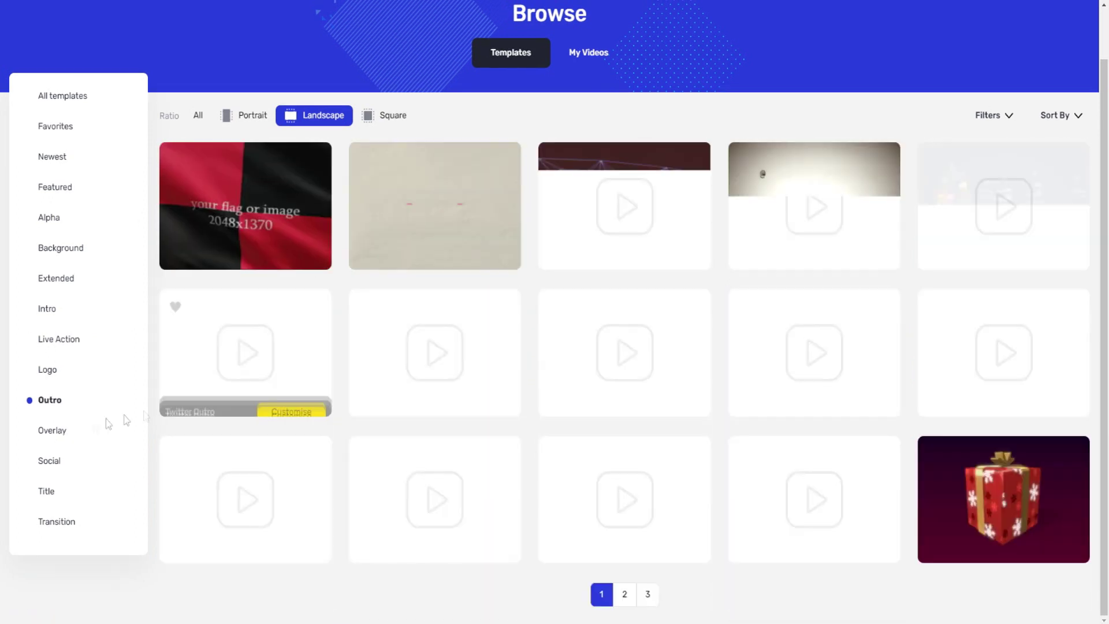
{"action": "left_click", "coordinate": [53, 460]}
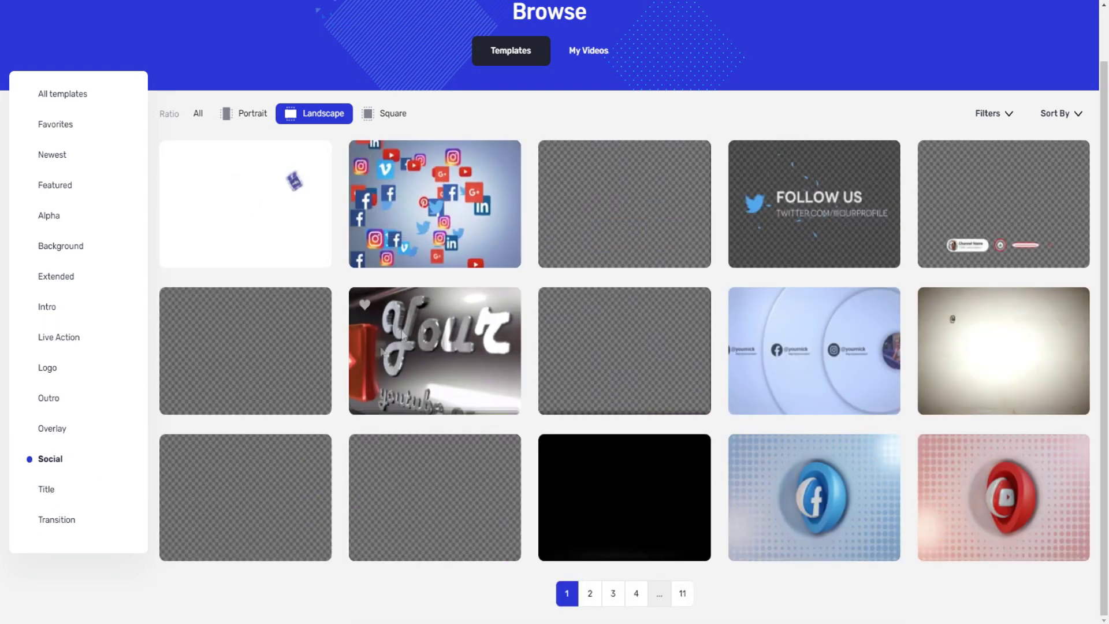
{"action": "mouse_move", "coordinate": [388, 465]}
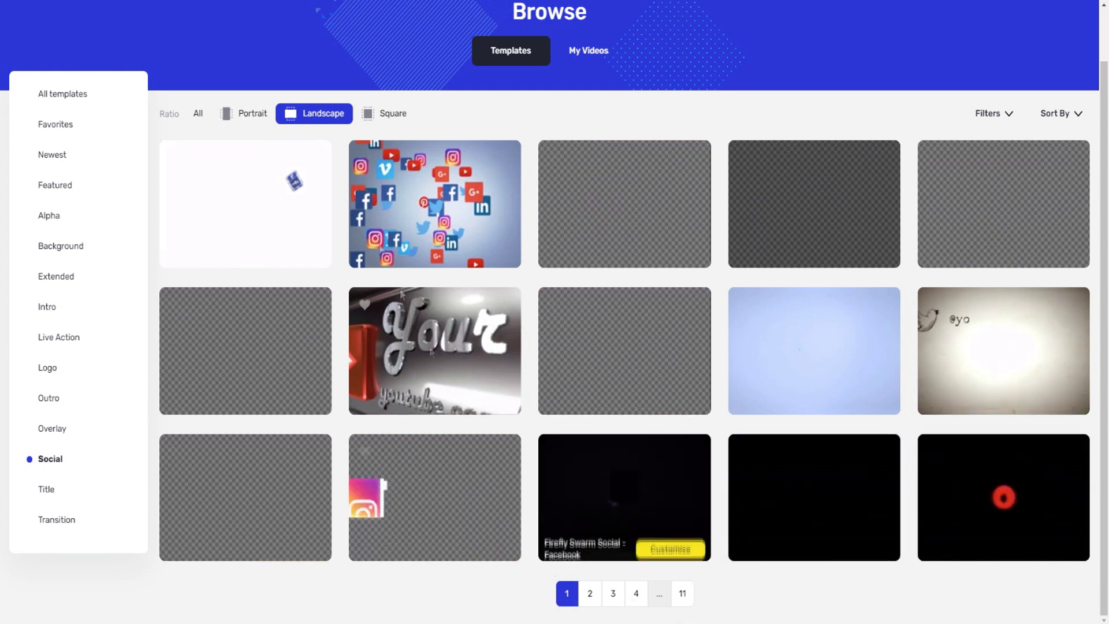
{"action": "left_click", "coordinate": [47, 489]}
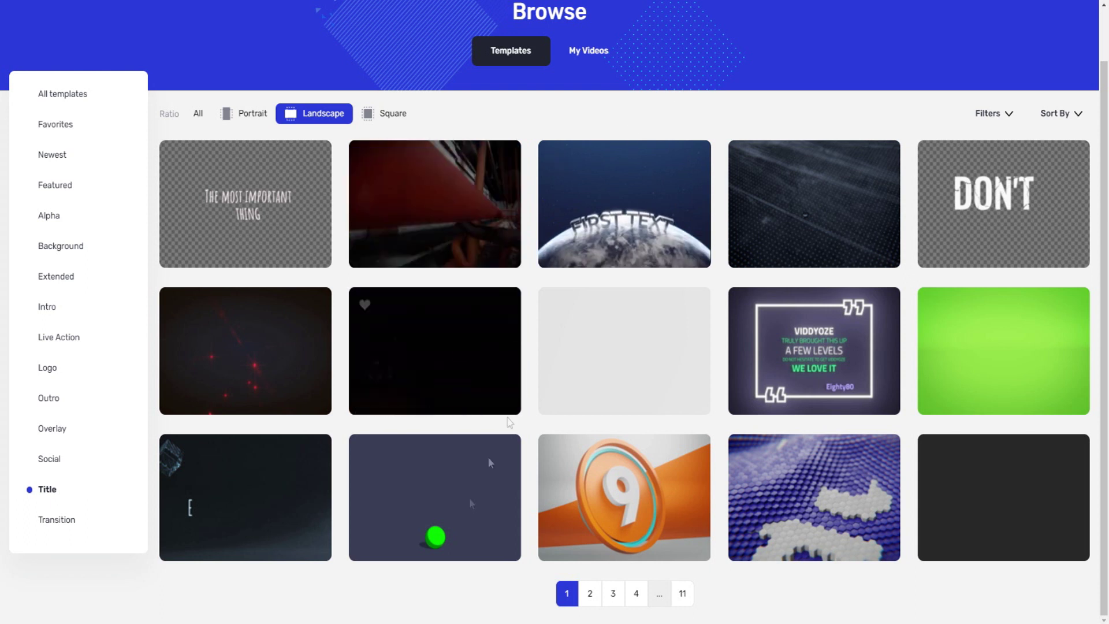
{"action": "left_click", "coordinate": [54, 520]}
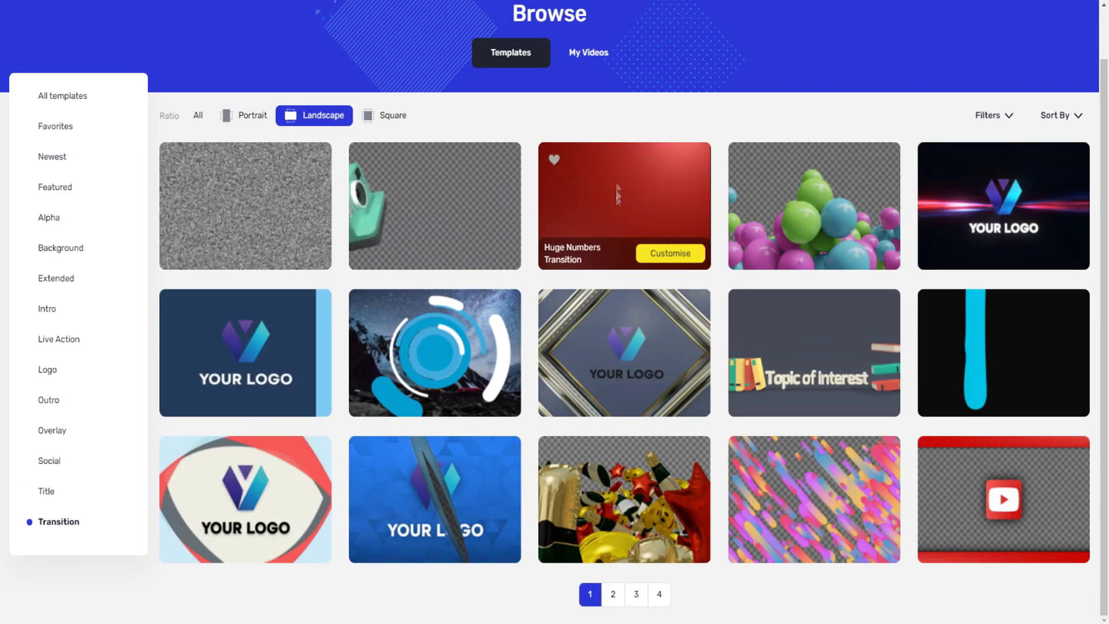
{"action": "scroll", "coordinate": [46, 194], "scroll_direction": "up", "scroll_amount": 1}
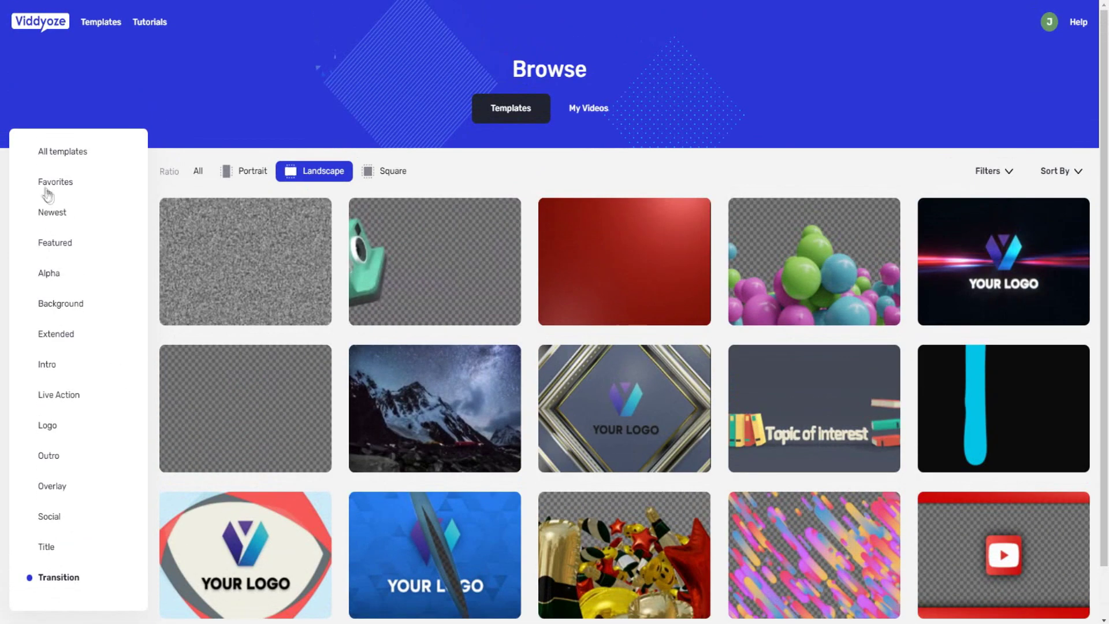
{"action": "left_click", "coordinate": [80, 154]}
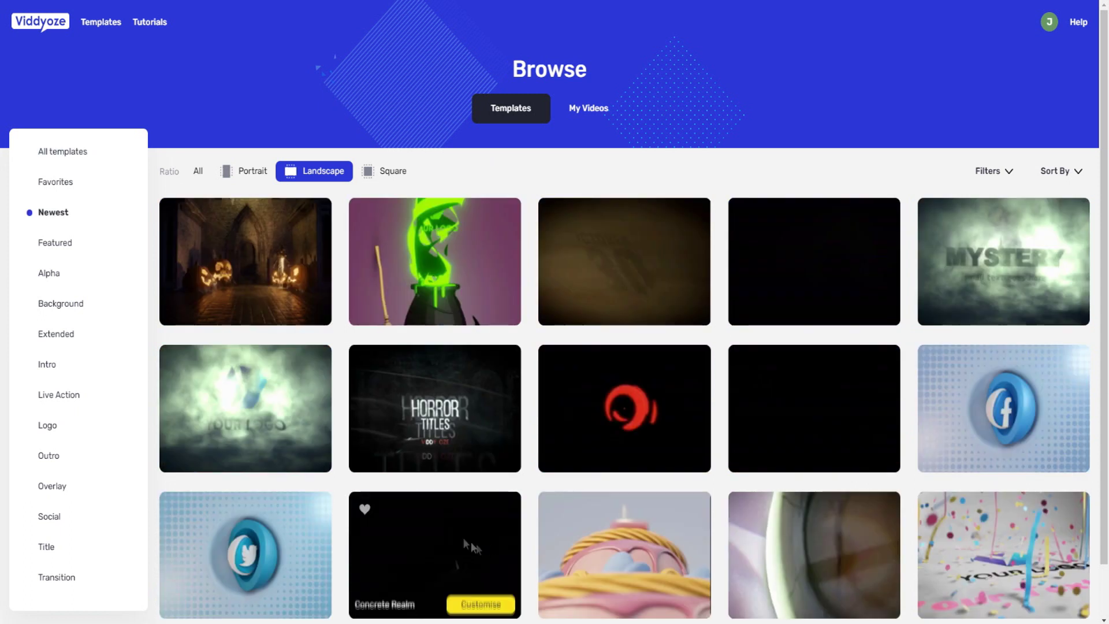
- Start customising the Youtube Swirl Outro template from the Newest list
{"action": "mouse_move", "coordinate": [594, 406]}
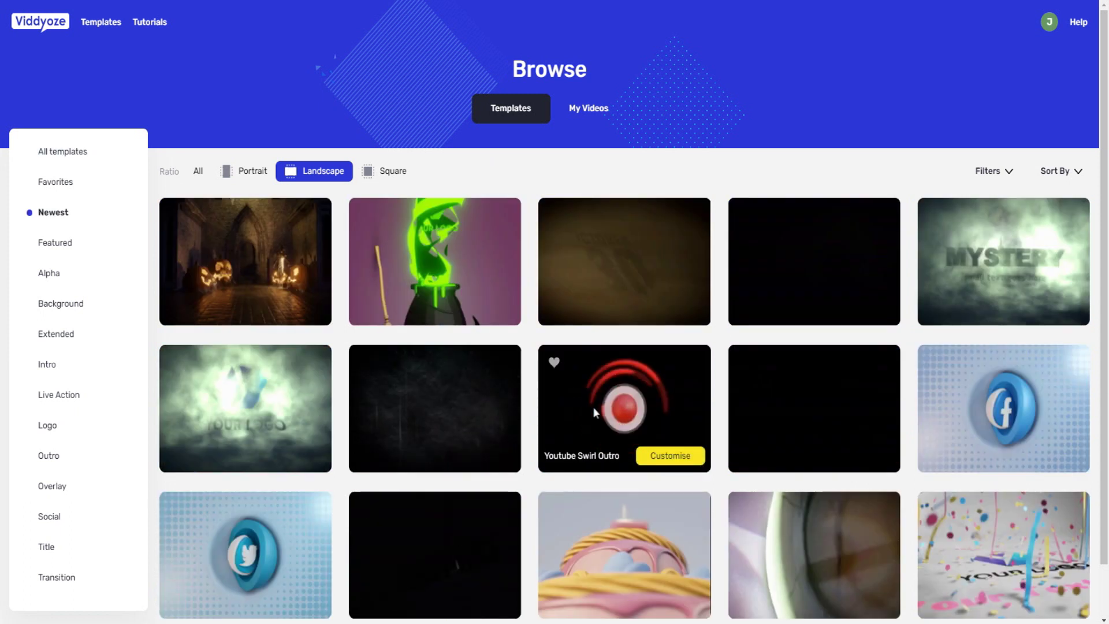
{"action": "left_click", "coordinate": [664, 456]}
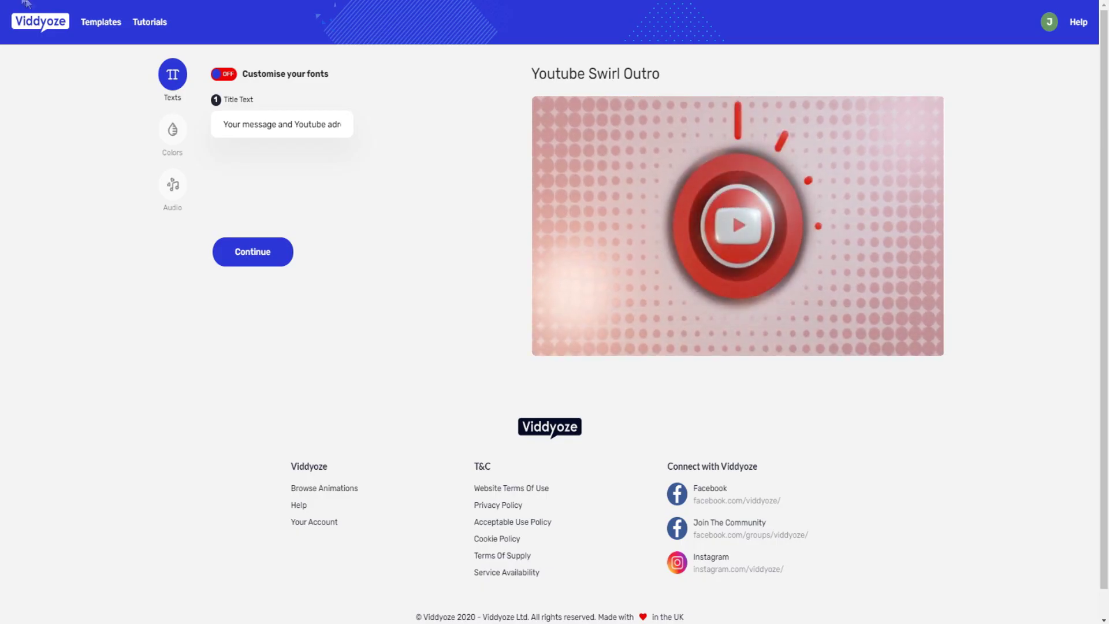
- Play the Youtube Swirl Outro preview video
{"action": "right_click", "coordinate": [104, 22]}
{"action": "left_click", "coordinate": [104, 22]}
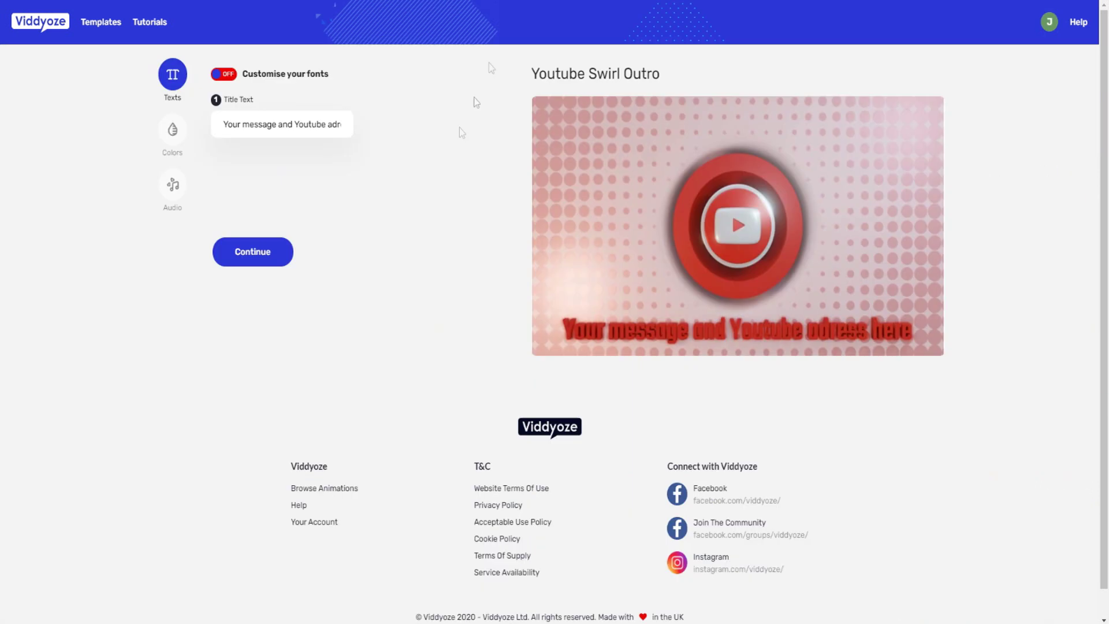
{"action": "left_click", "coordinate": [545, 325]}
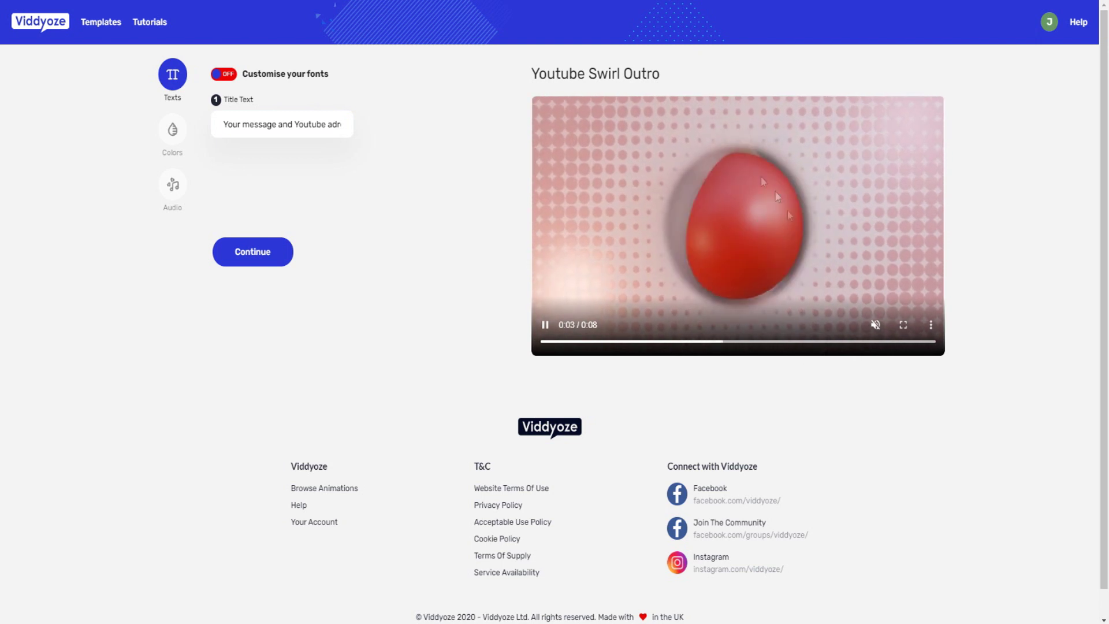
- Replace the outro title text with 'Like And Subscribe For a Year Of Good Luck'
{"action": "left_click", "coordinate": [267, 124]}
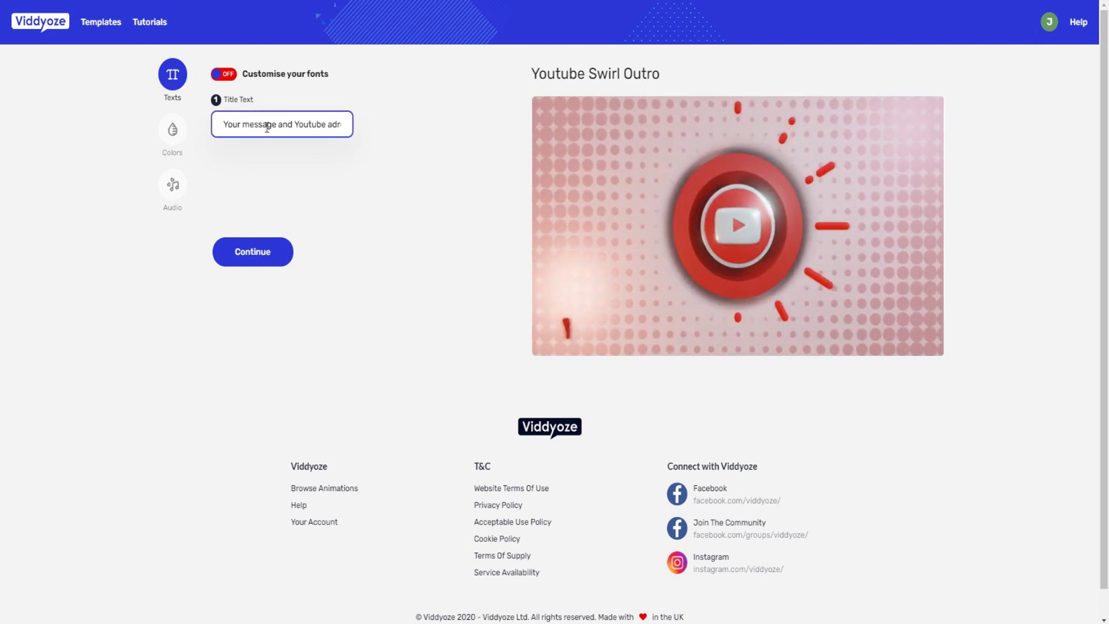
{"action": "left_click_drag", "start_coordinate": [241, 125], "coordinate": [387, 139]}
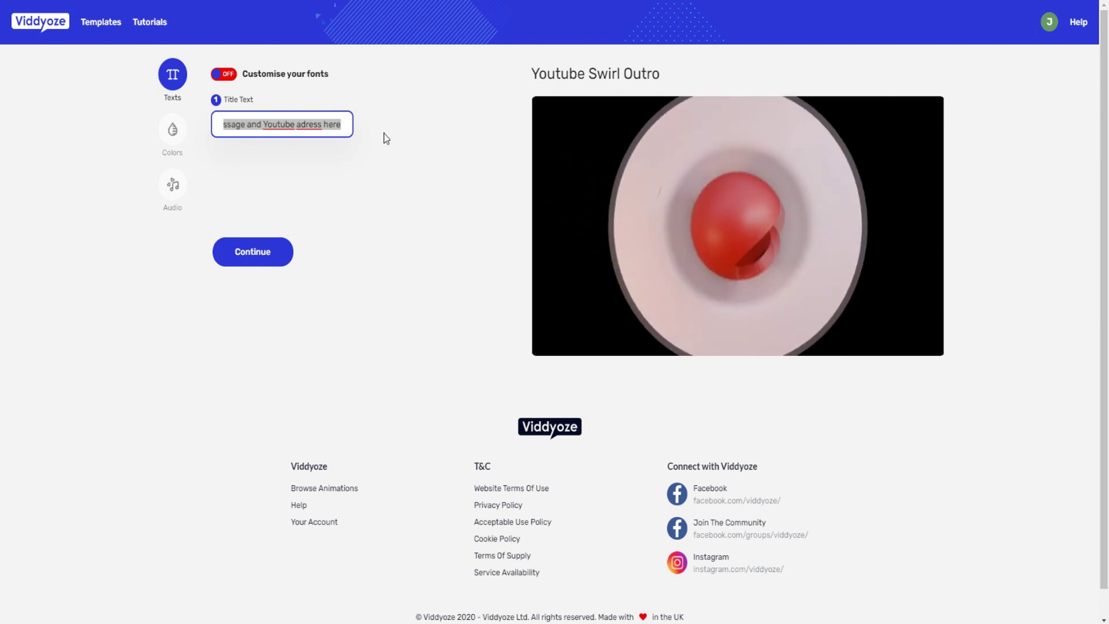
{"action": "type", "text": "Like And Subscri"}
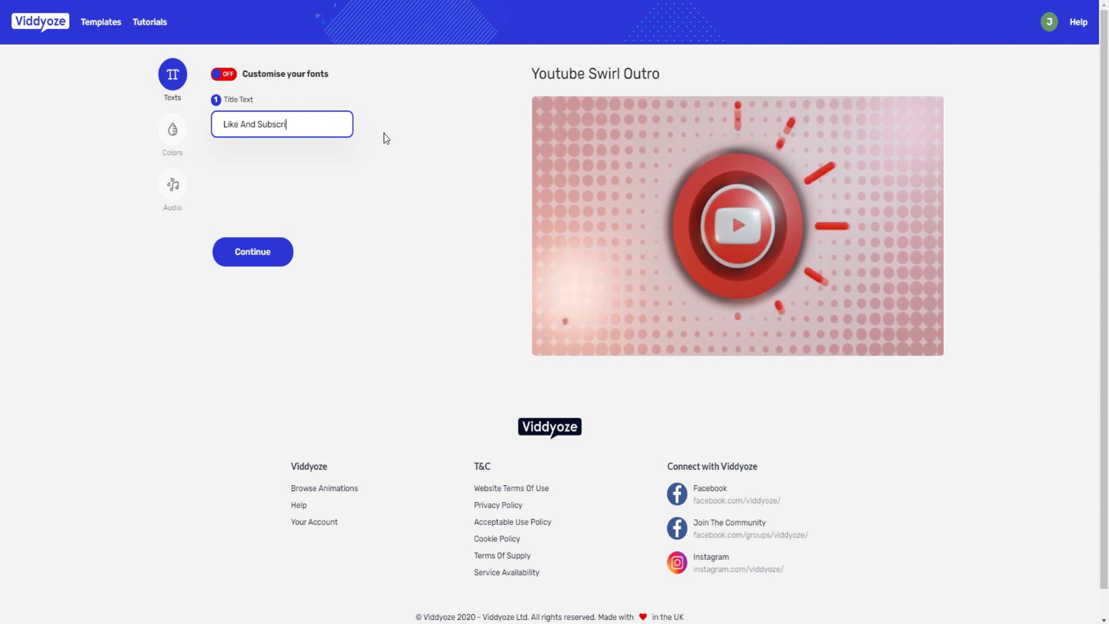
{"action": "type", "text": "be For a "}
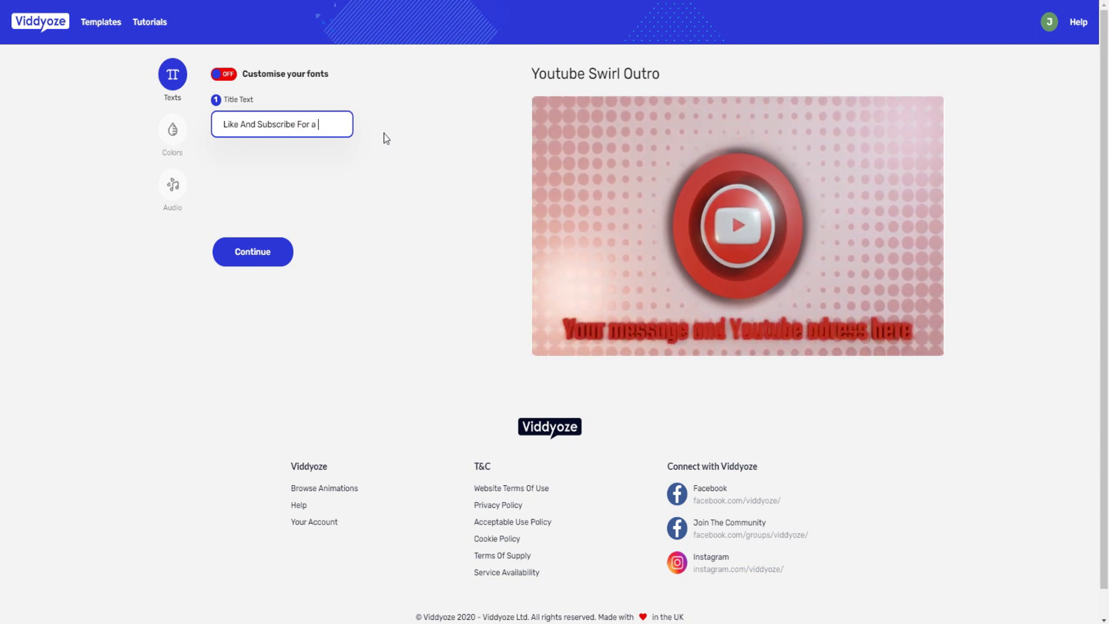
{"action": "type", "text": "Year Of G"}
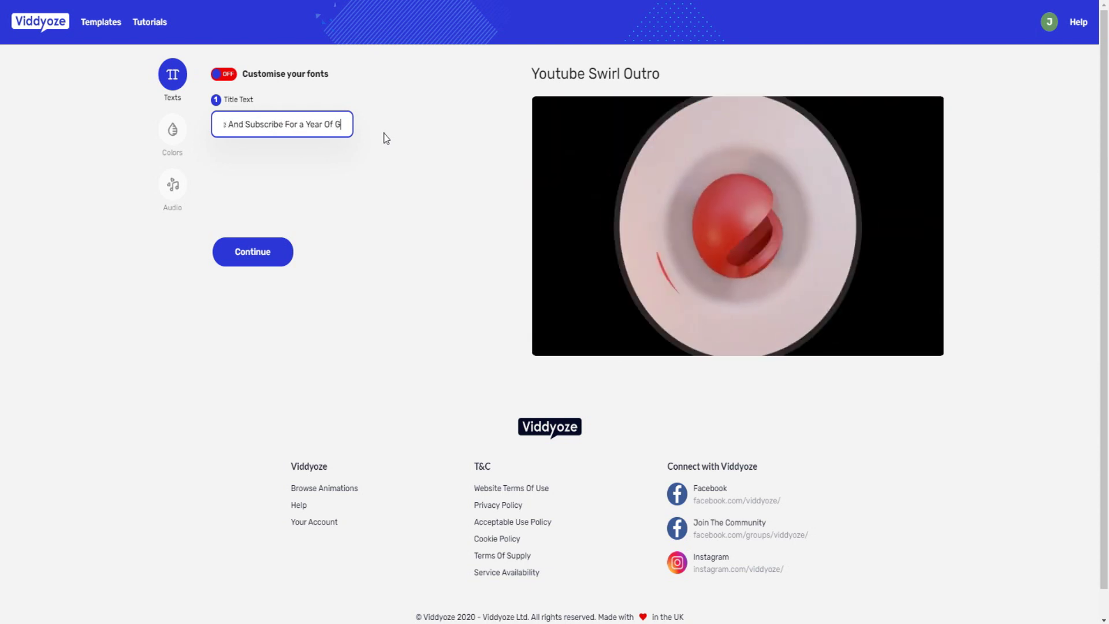
{"action": "type", "text": "ood Luck"}
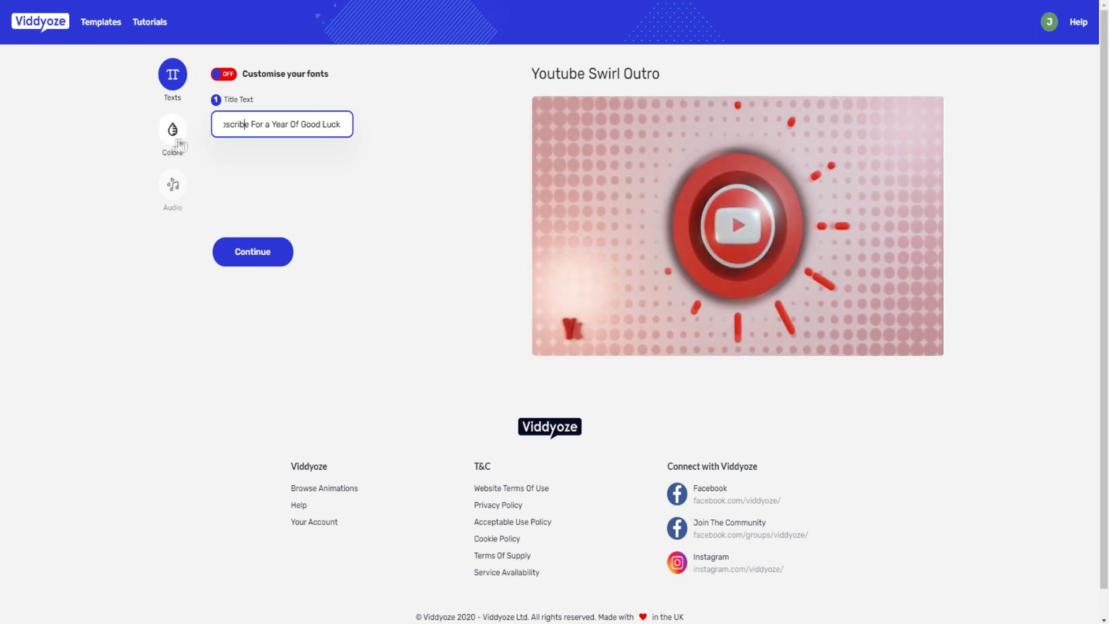
{"action": "left_click", "coordinate": [174, 135]}
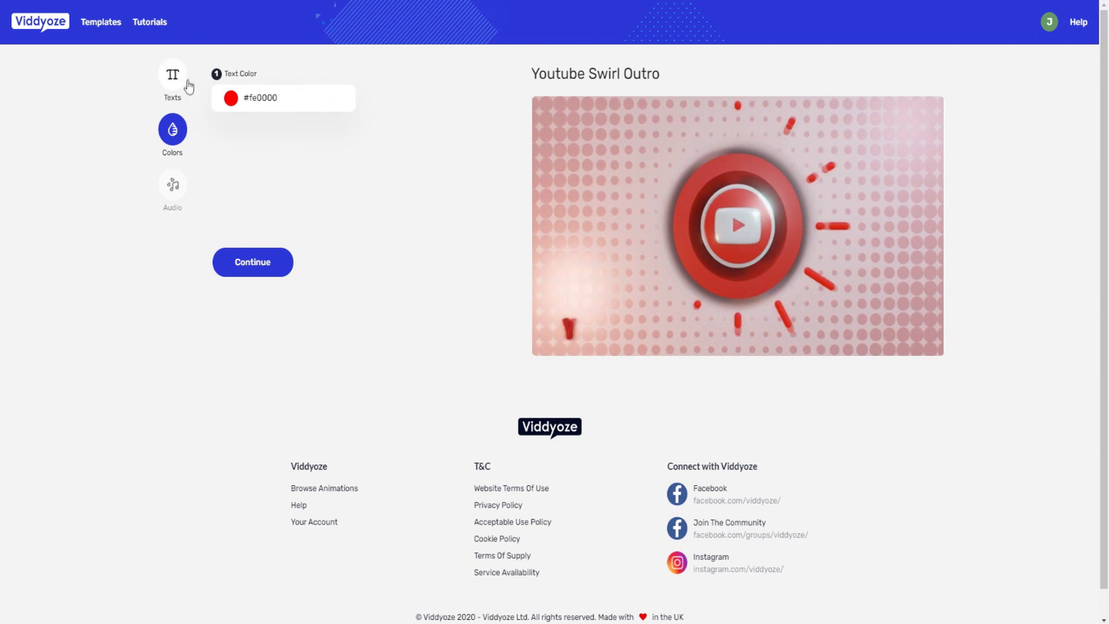
- Keep the default 00:08 audio track and render a preview of the customised outro
{"action": "left_click", "coordinate": [172, 185]}
{"action": "left_click", "coordinate": [216, 142]}
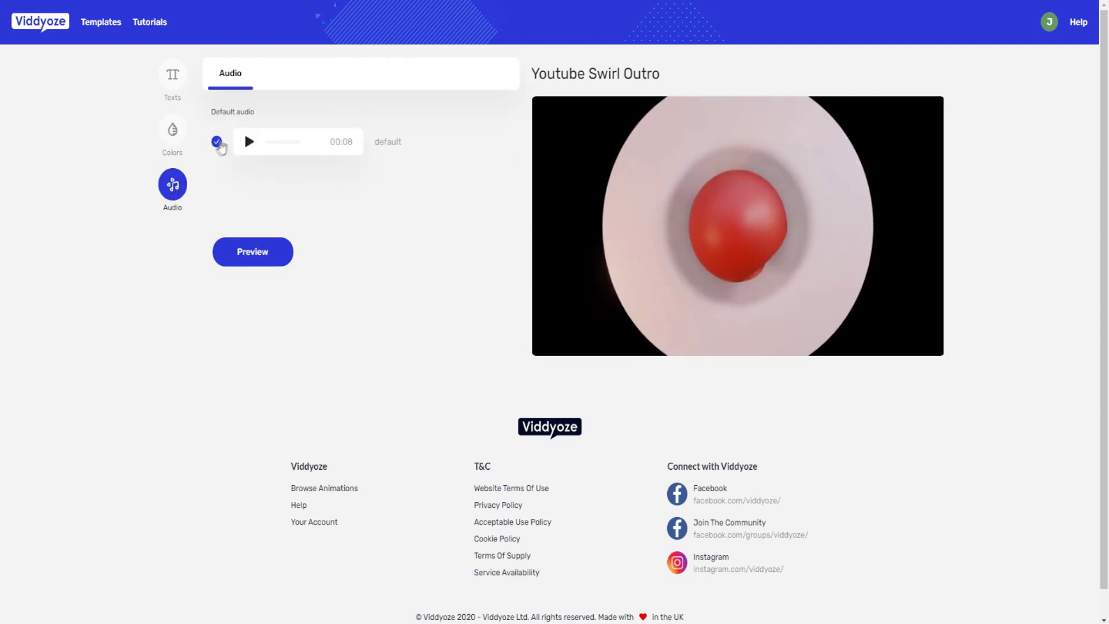
{"action": "left_click", "coordinate": [258, 254]}
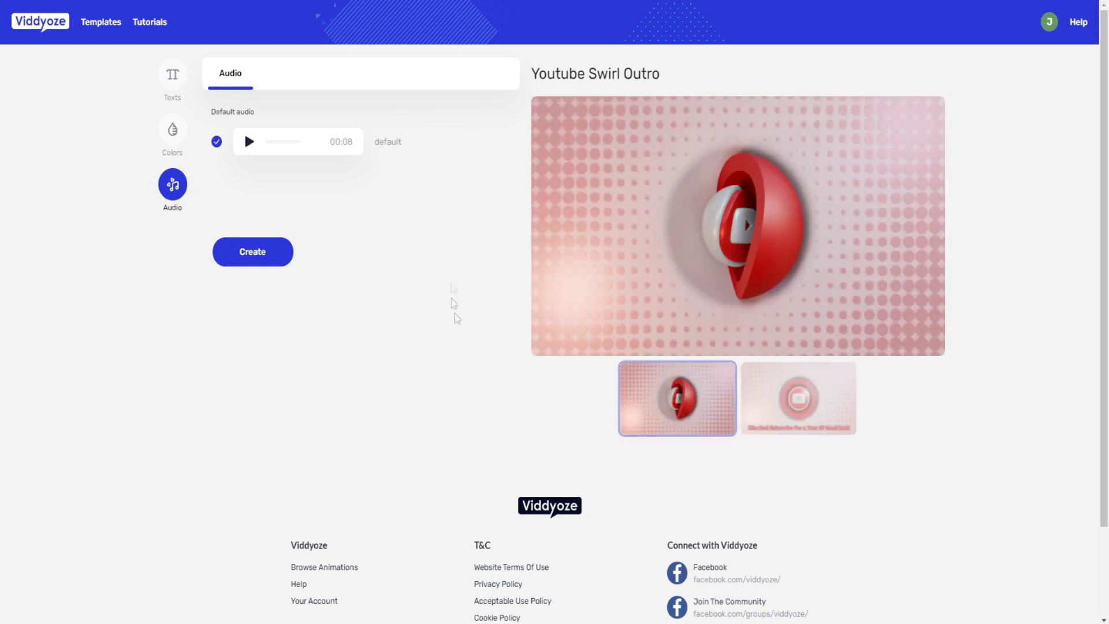
- Check the preview frame showing the new title and start creating the outro video
{"action": "left_click", "coordinate": [755, 396]}
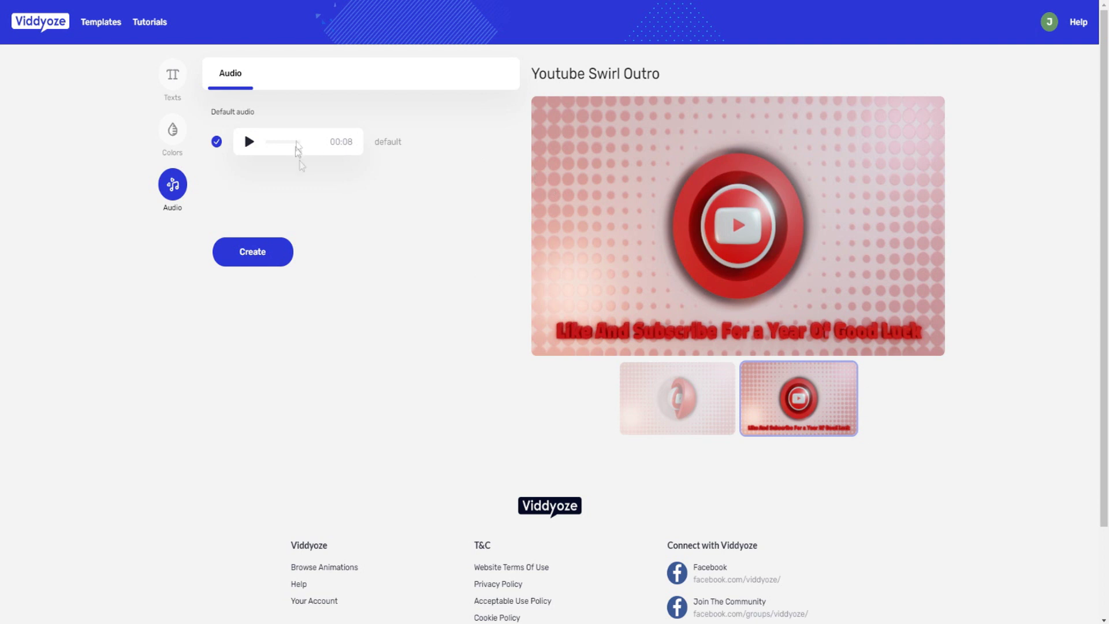
{"action": "left_click", "coordinate": [257, 252]}
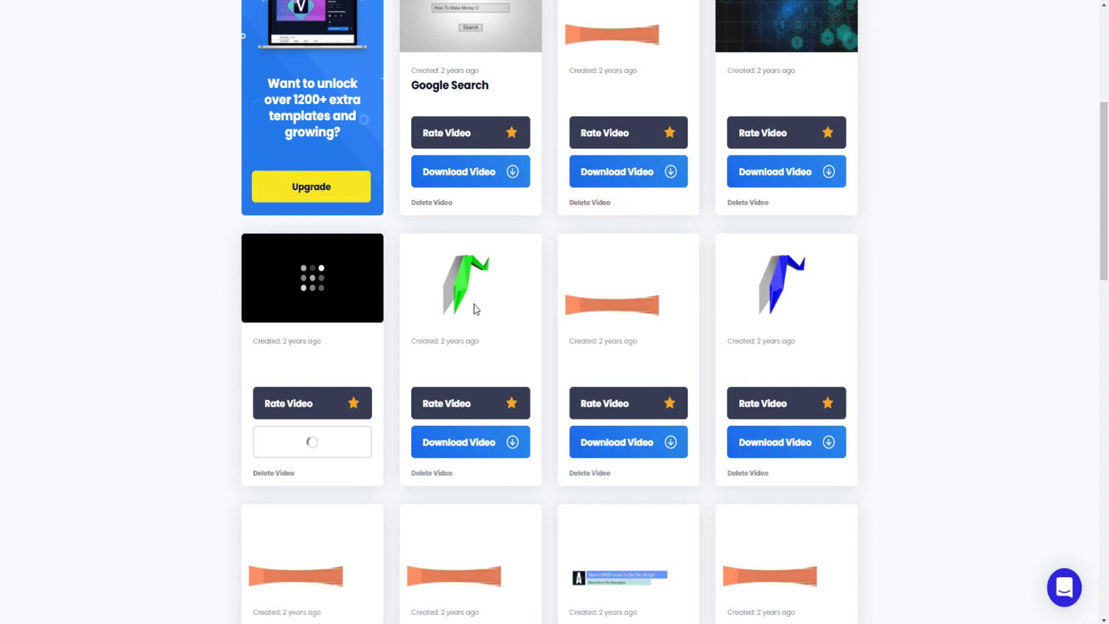
- Scroll through the earlier created videos and download one of them
{"action": "scroll", "coordinate": [688, 359], "scroll_direction": "up", "scroll_amount": 1}
{"action": "scroll", "coordinate": [622, 285], "scroll_direction": "down", "scroll_amount": 10}
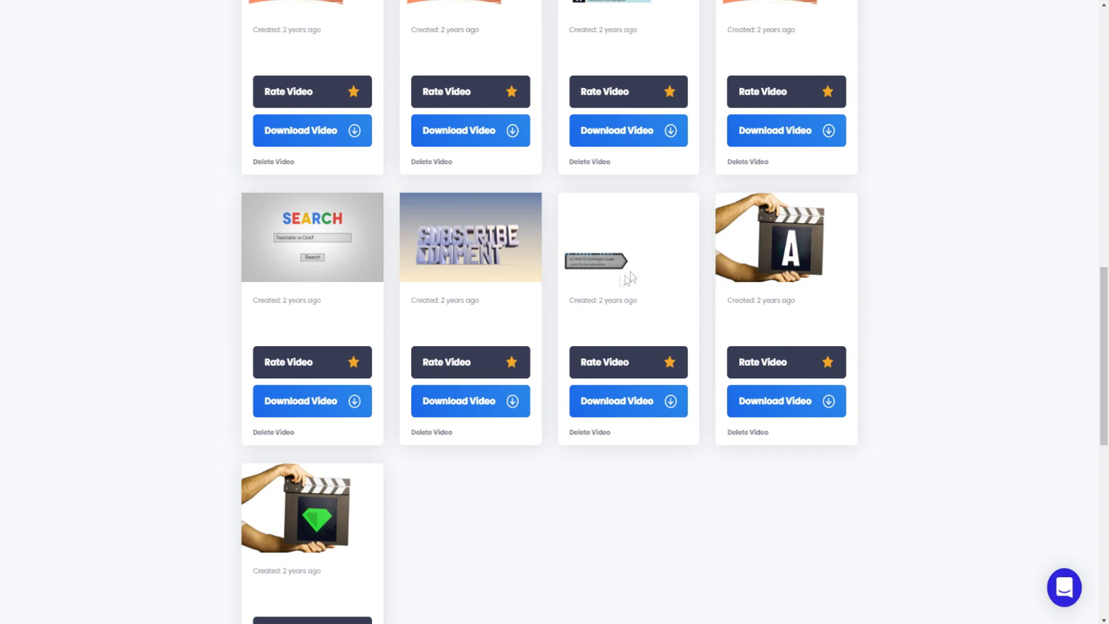
{"action": "left_click", "coordinate": [632, 395]}
{"action": "scroll", "coordinate": [635, 301], "scroll_direction": "up", "scroll_amount": 8}
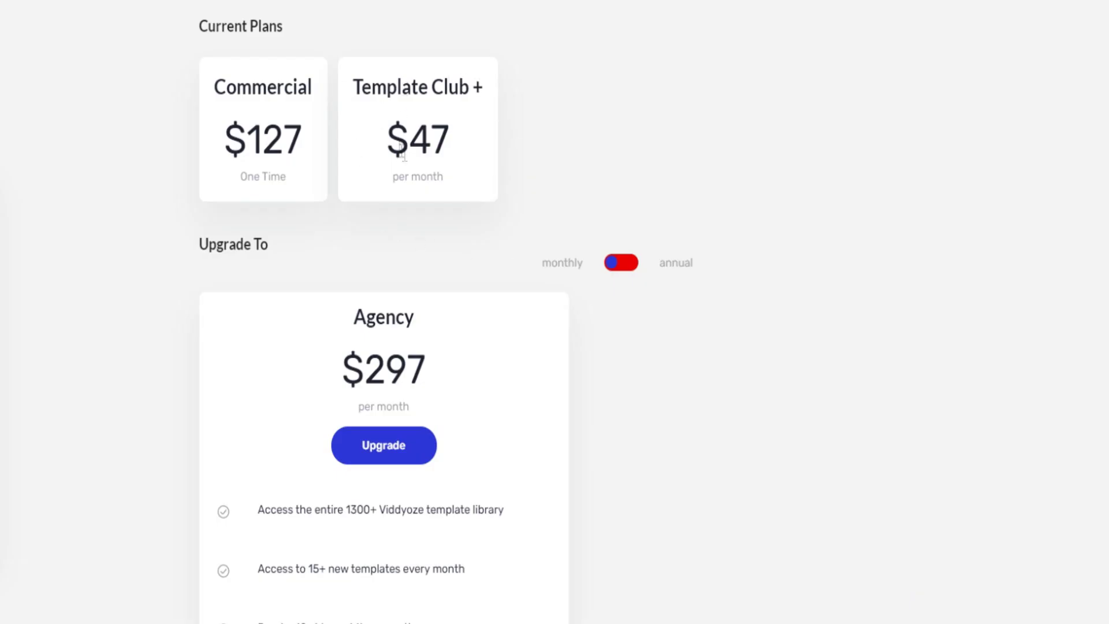
- Highlight the Template Club + plan name and the congratulations banner message
{"action": "left_click_drag", "start_coordinate": [385, 87], "coordinate": [501, 86]}
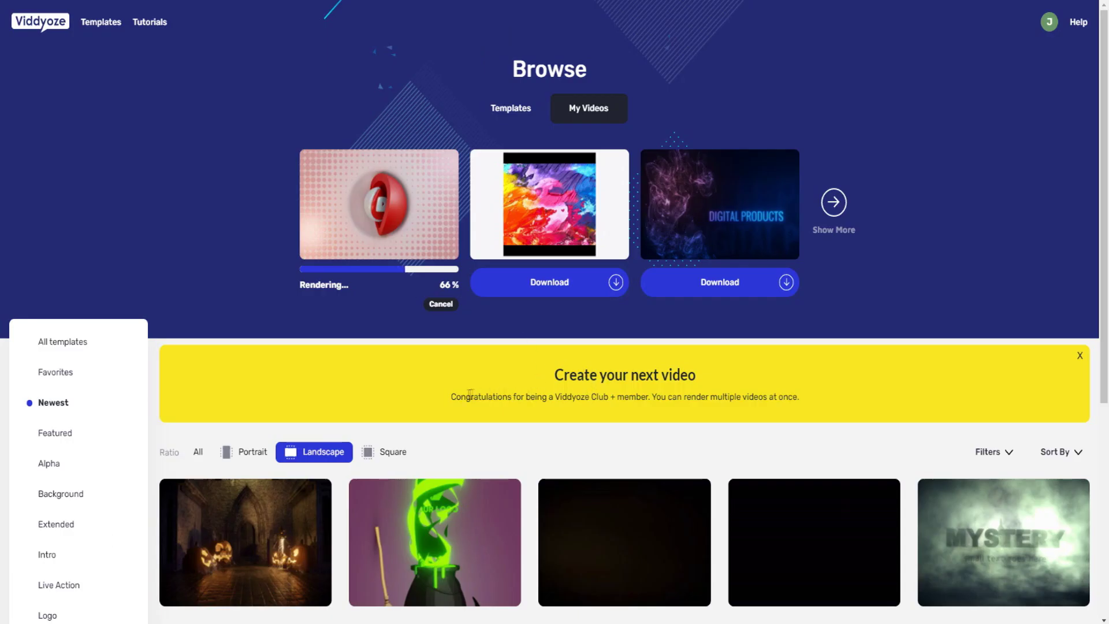
{"action": "left_click_drag", "start_coordinate": [450, 403], "coordinate": [519, 397]}
- Clear the banner highlight and highlight the Commercial licence's 230 templates
{"action": "left_click", "coordinate": [677, 396]}
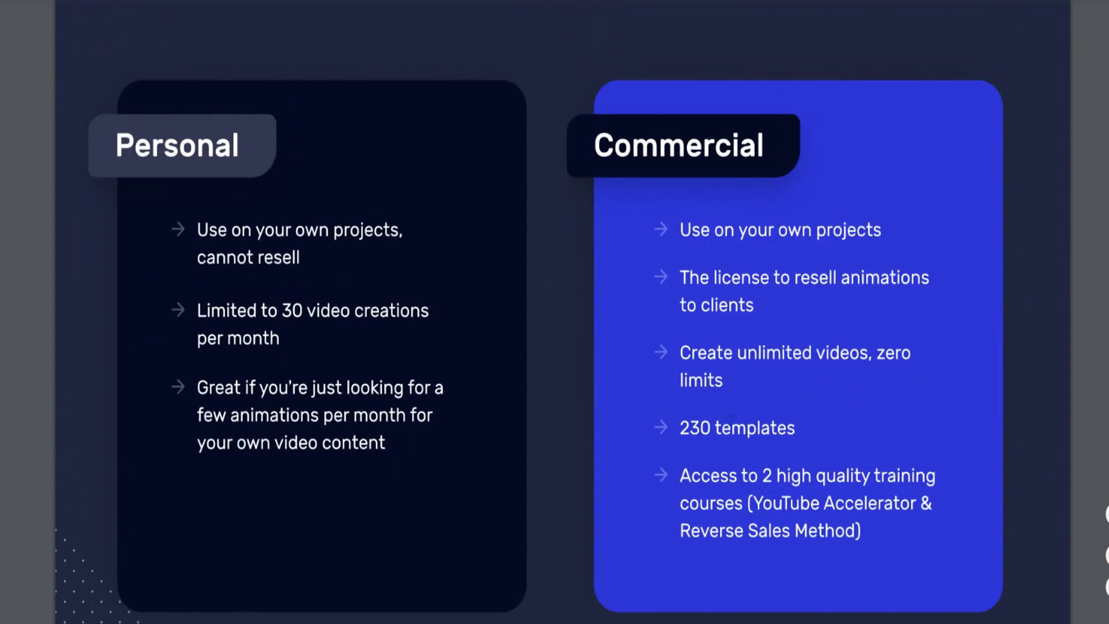
{"action": "left_click_drag", "start_coordinate": [687, 427], "coordinate": [797, 430]}
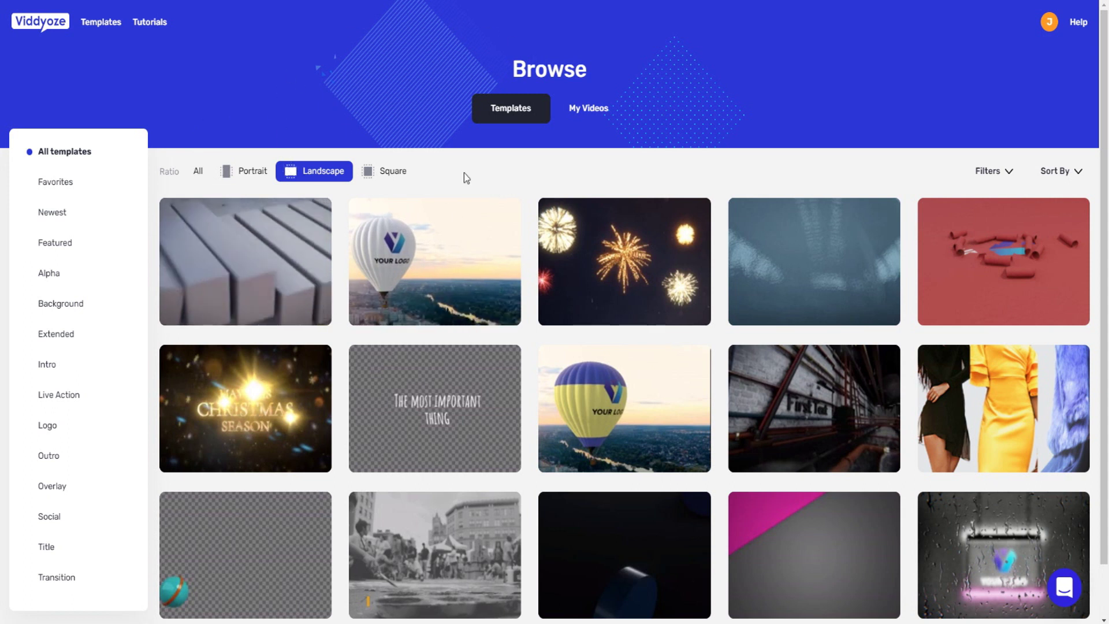
- Show the newest templates and bring up download formats for the finished outro
{"action": "mouse_move", "coordinate": [391, 210]}
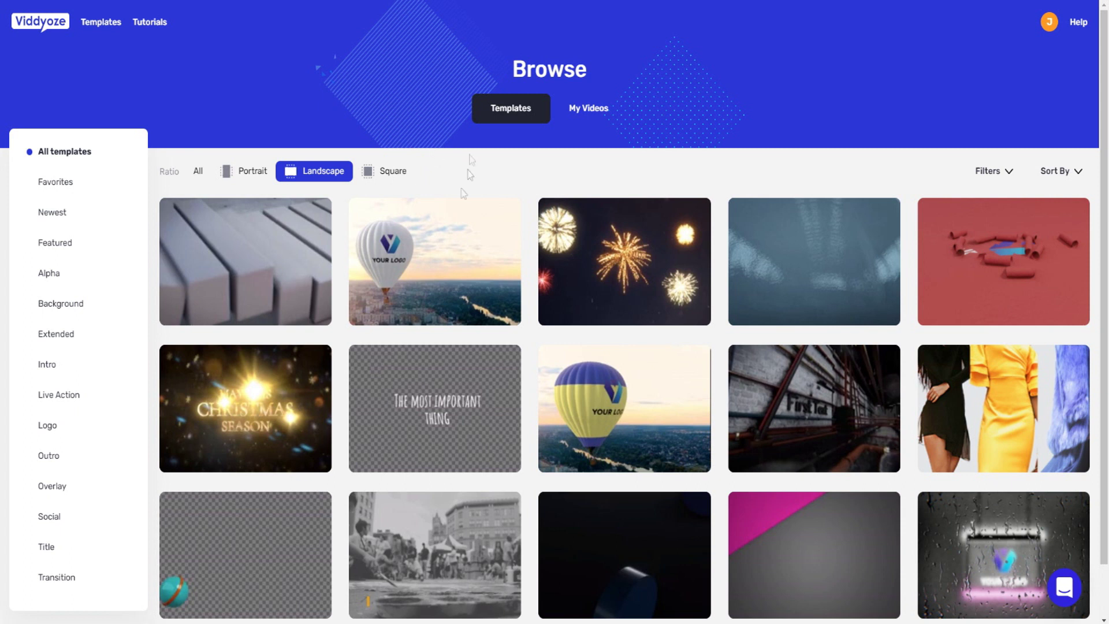
{"action": "left_click", "coordinate": [65, 218]}
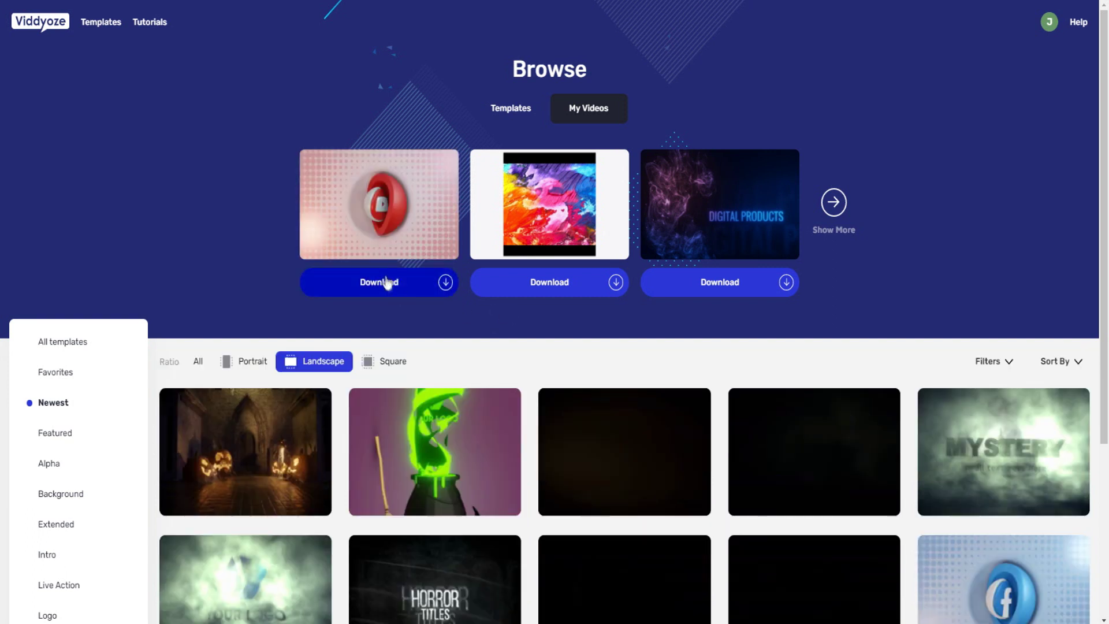
{"action": "left_click", "coordinate": [402, 283]}
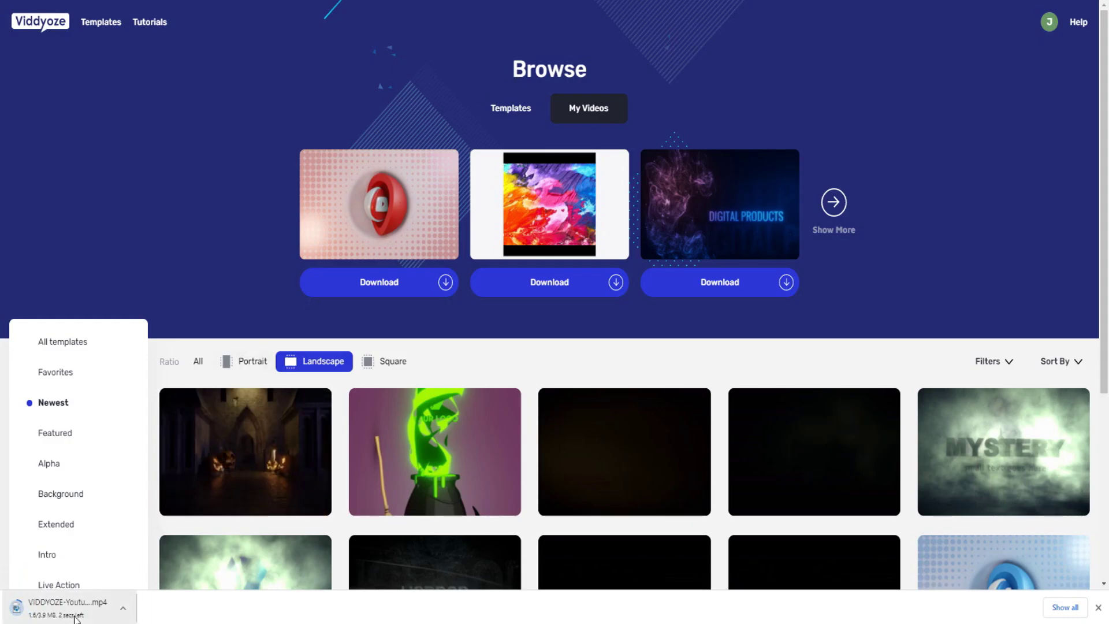
- Open the downloaded Youtube Swirl Outro MP4 file to play it back
{"action": "left_click", "coordinate": [88, 610]}
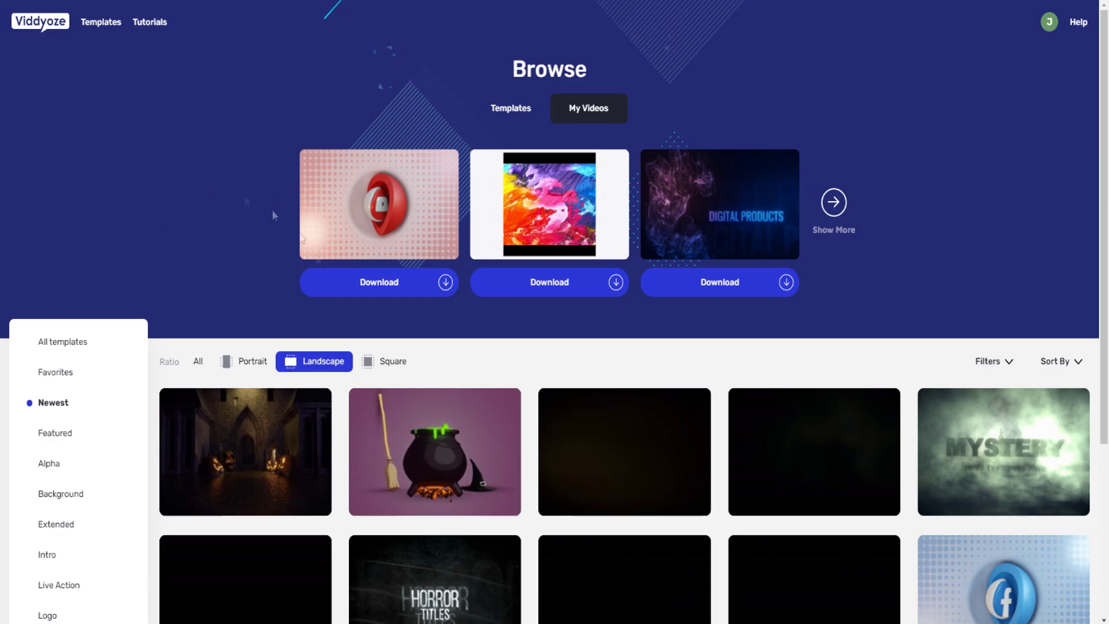
{"action": "scroll", "coordinate": [293, 293], "scroll_direction": "down", "scroll_amount": 4}
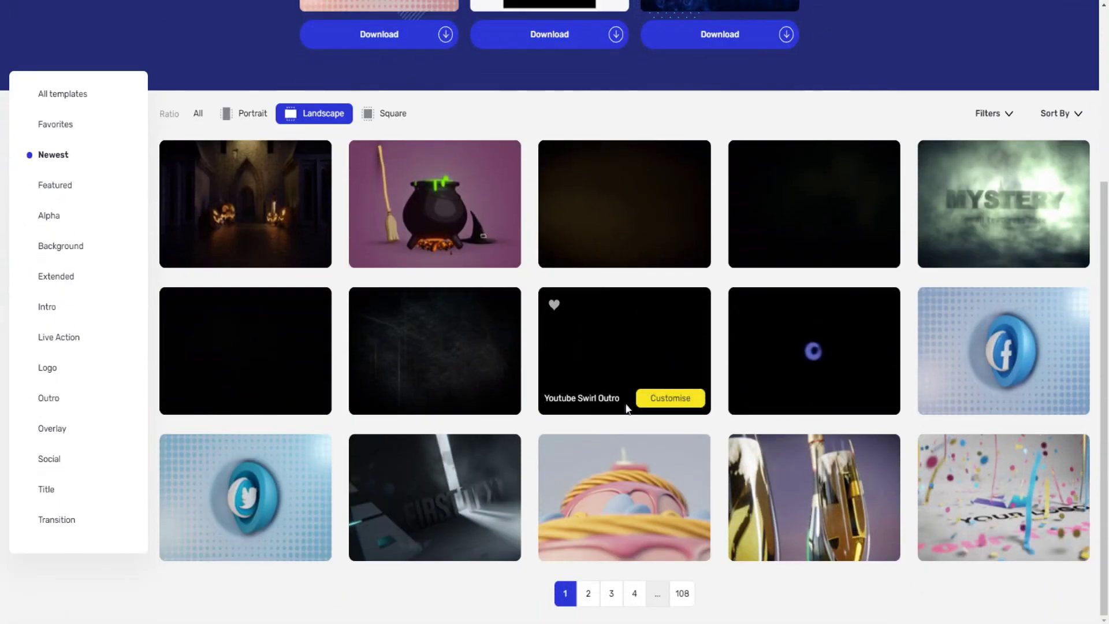
- Scroll back up the Newest Landscape templates gallery on the Browse page
{"action": "scroll", "coordinate": [626, 408], "scroll_direction": "up", "scroll_amount": 4}
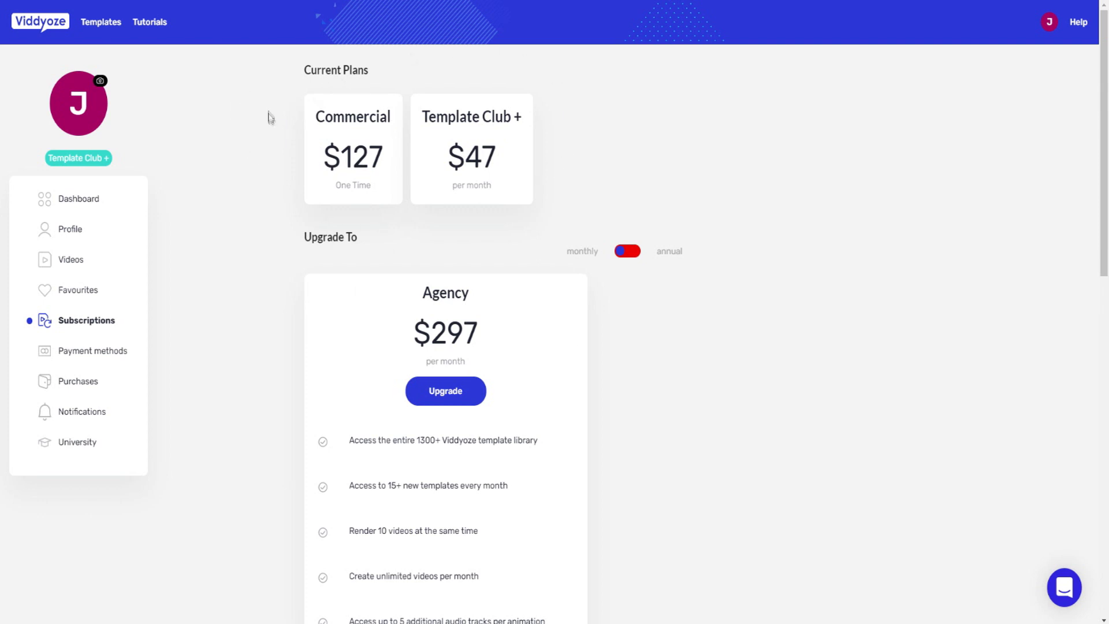
- Highlight the Commercial, Template Club + and Agency plan names on the Subscriptions page
{"action": "scroll", "coordinate": [324, 92], "scroll_direction": "down", "scroll_amount": 1}
{"action": "scroll", "coordinate": [323, 98], "scroll_direction": "up", "scroll_amount": 1}
{"action": "left_click_drag", "start_coordinate": [324, 116], "coordinate": [525, 126]}
{"action": "left_click", "coordinate": [408, 121]}
{"action": "left_click", "coordinate": [523, 128]}
{"action": "left_click_drag", "start_coordinate": [423, 289], "coordinate": [476, 295]}
{"action": "left_click", "coordinate": [469, 291]}
- Highlight the current plan prices and the Agency upgrade heading
{"action": "left_click_drag", "start_coordinate": [341, 155], "coordinate": [487, 344]}
{"action": "left_click", "coordinate": [488, 344]}
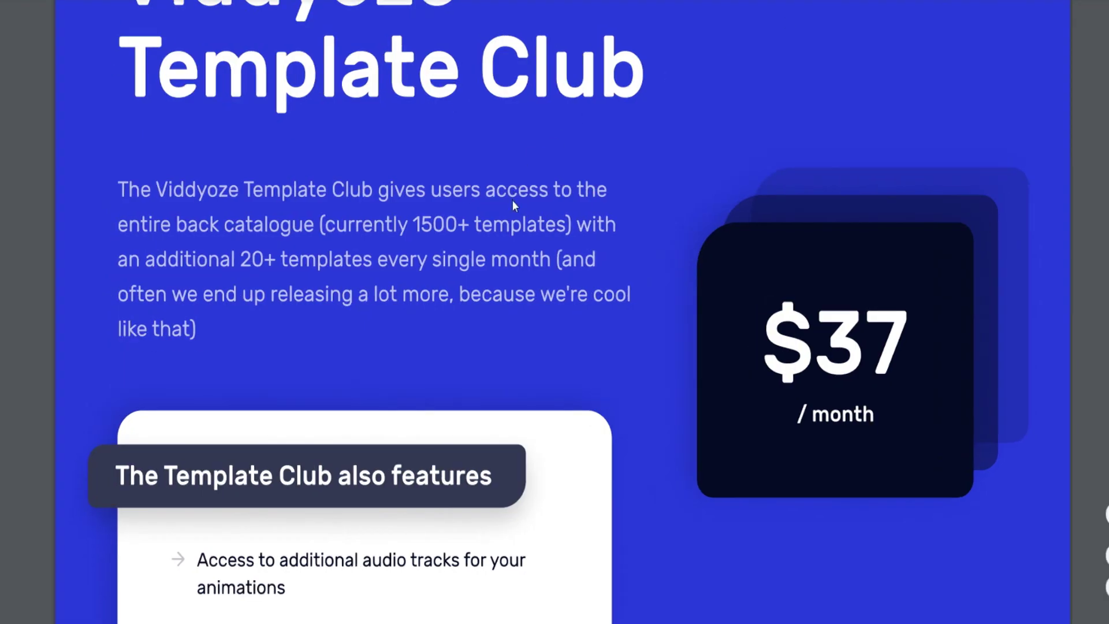
{"action": "scroll", "coordinate": [511, 200], "scroll_direction": "down", "scroll_amount": 10}
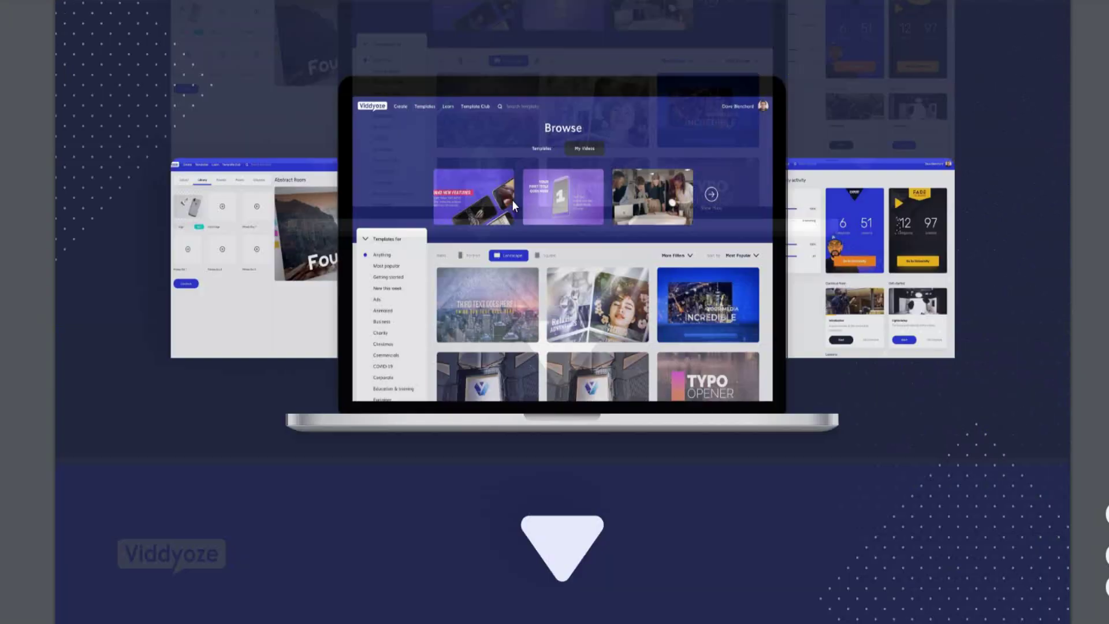
- Review the license comparison: Personal $47, Commercial $67, and Template Club at $37 per month
{"action": "scroll", "coordinate": [504, 218], "scroll_direction": "up", "scroll_amount": 3}
{"action": "scroll", "coordinate": [260, 248], "scroll_direction": "down", "scroll_amount": 2}
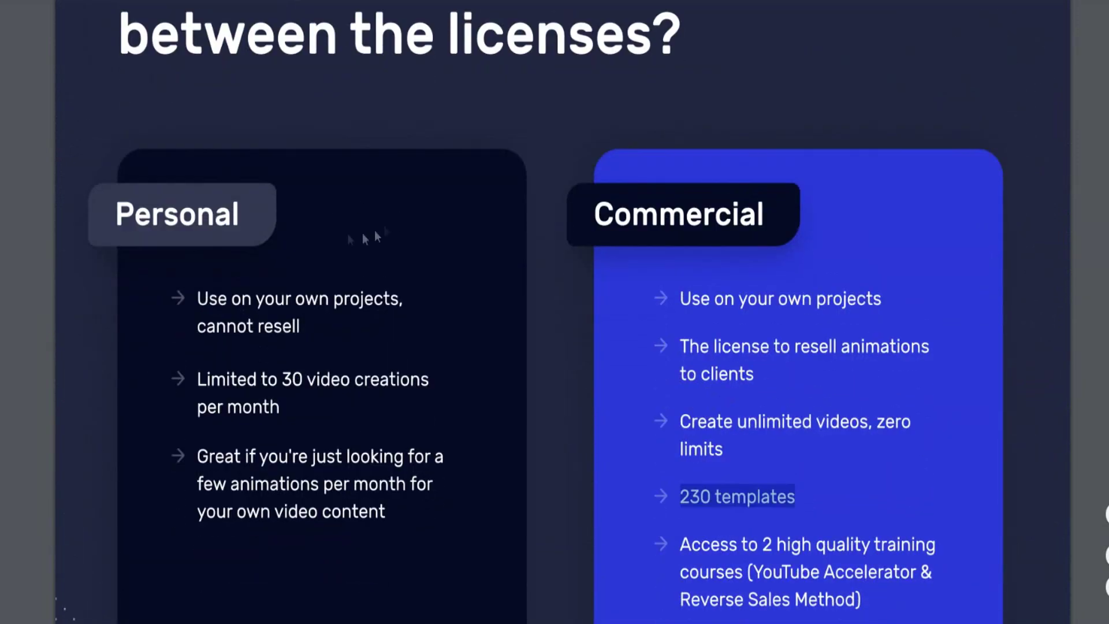
{"action": "scroll", "coordinate": [263, 183], "scroll_direction": "down", "scroll_amount": 1}
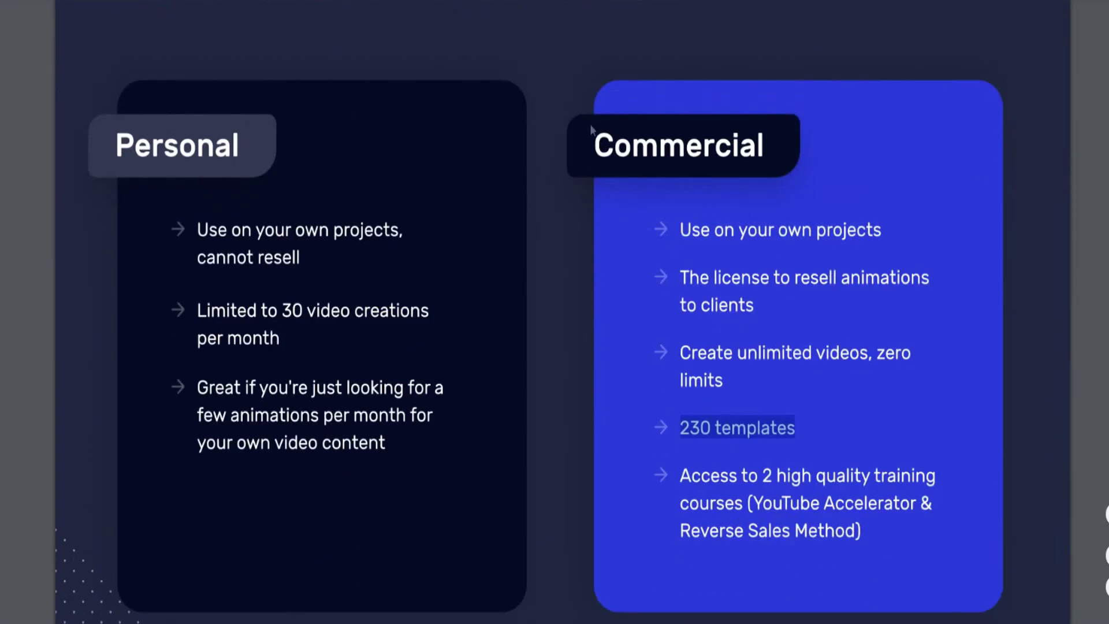
{"action": "scroll", "coordinate": [669, 186], "scroll_direction": "up", "scroll_amount": 2}
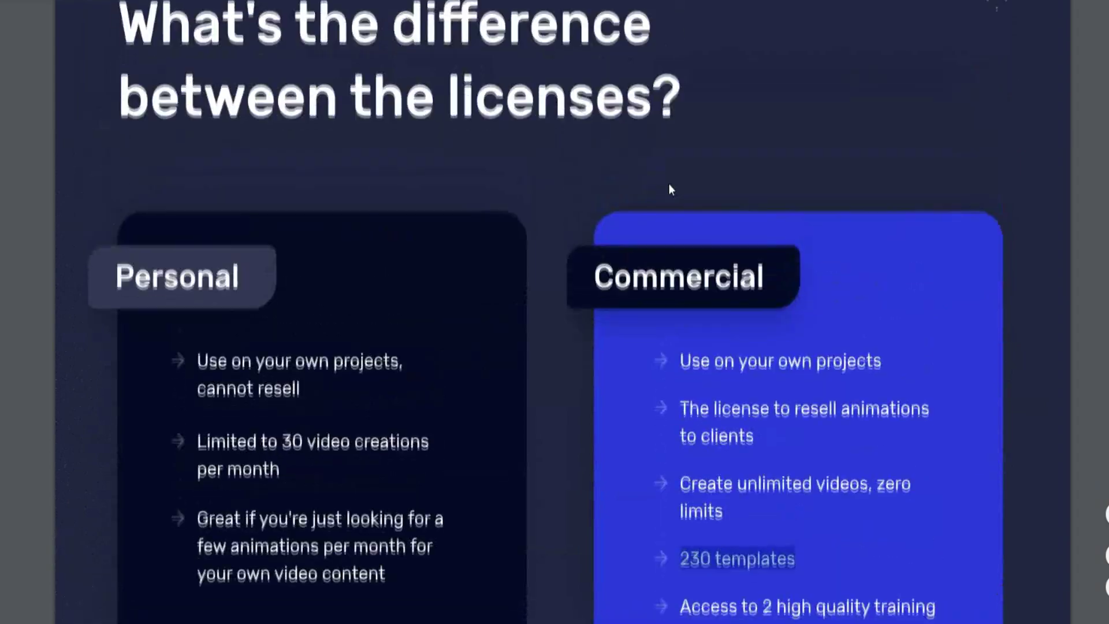
{"action": "scroll", "coordinate": [669, 189], "scroll_direction": "up", "scroll_amount": 20}
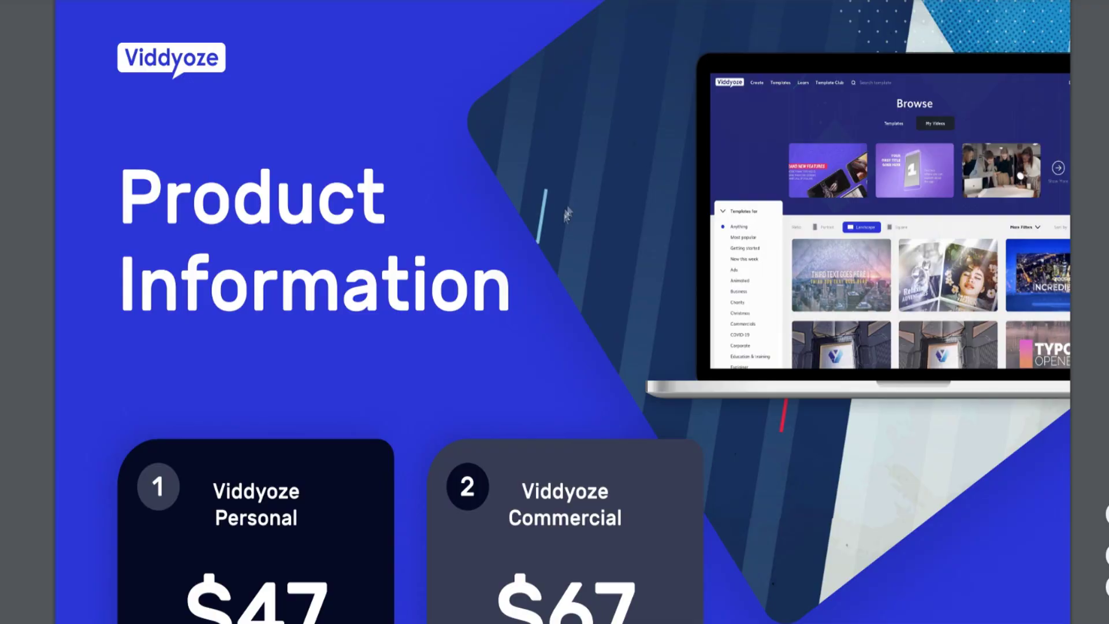
{"action": "scroll", "coordinate": [565, 215], "scroll_direction": "down", "scroll_amount": 4}
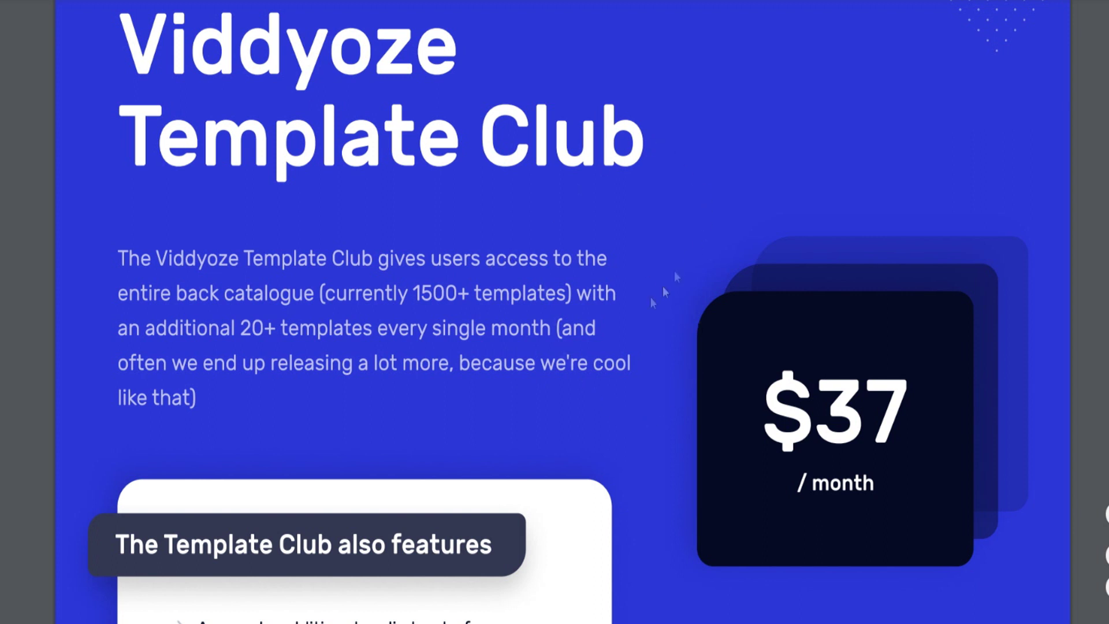
- Read past the Template Club features to the Agency White Label offer at $297 per month
{"action": "scroll", "coordinate": [306, 271], "scroll_direction": "down", "scroll_amount": 3}
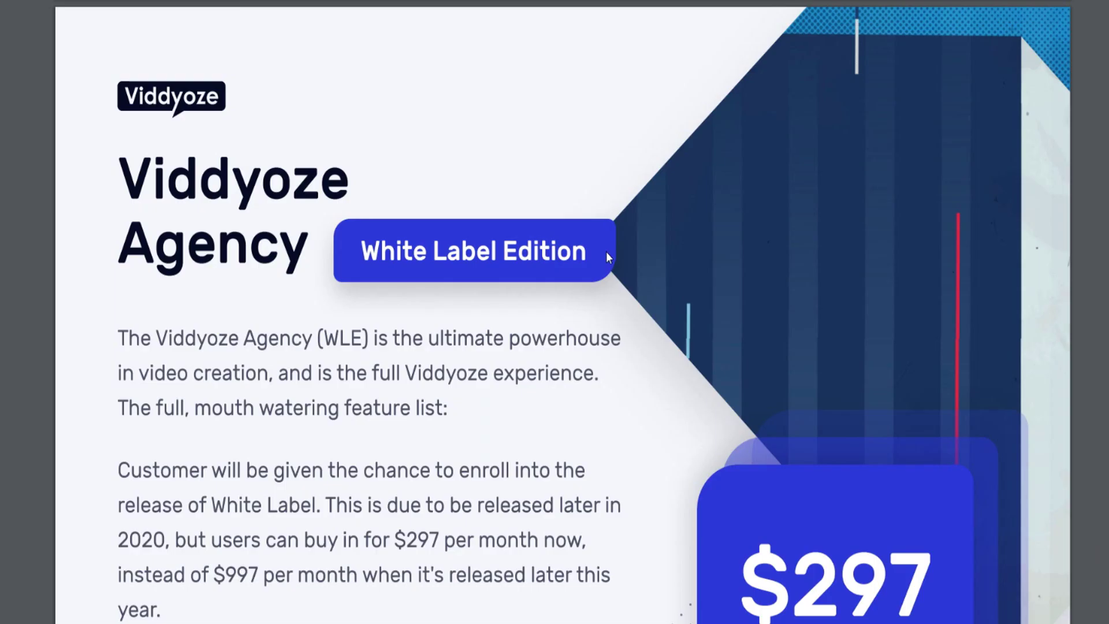
{"action": "scroll", "coordinate": [315, 225], "scroll_direction": "down", "scroll_amount": 3}
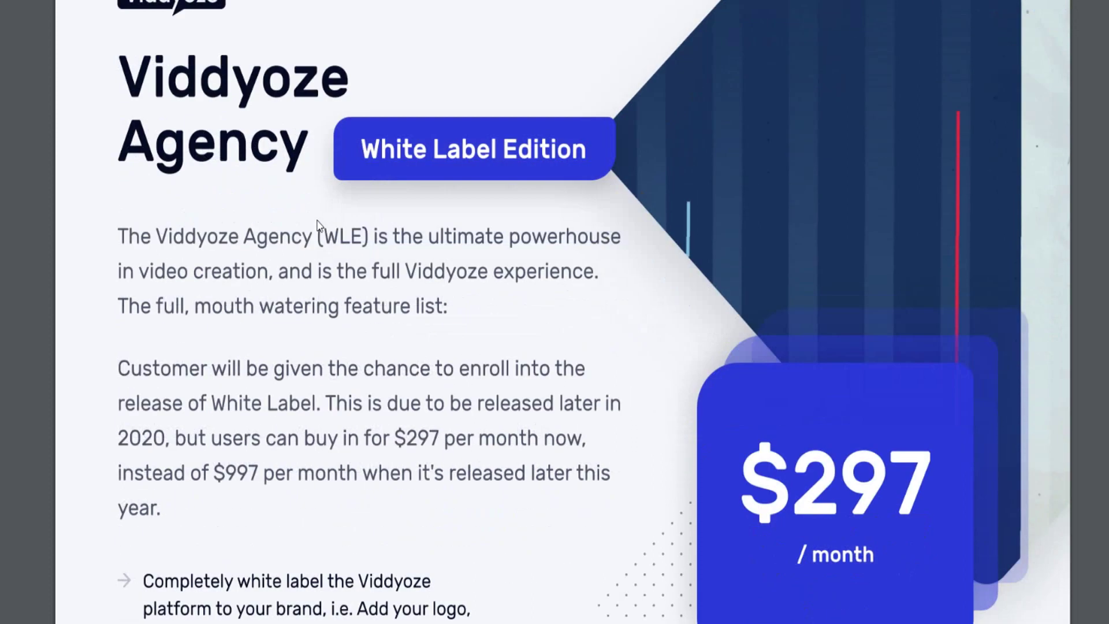
{"action": "scroll", "coordinate": [320, 234], "scroll_direction": "down", "scroll_amount": 3}
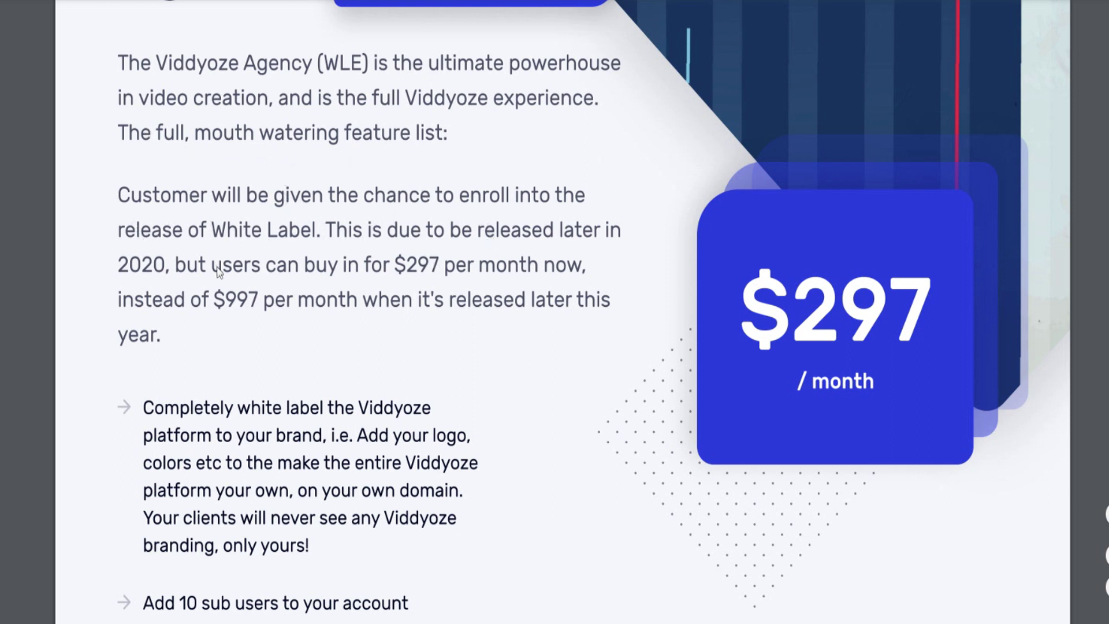
{"action": "scroll", "coordinate": [300, 279], "scroll_direction": "down", "scroll_amount": 1}
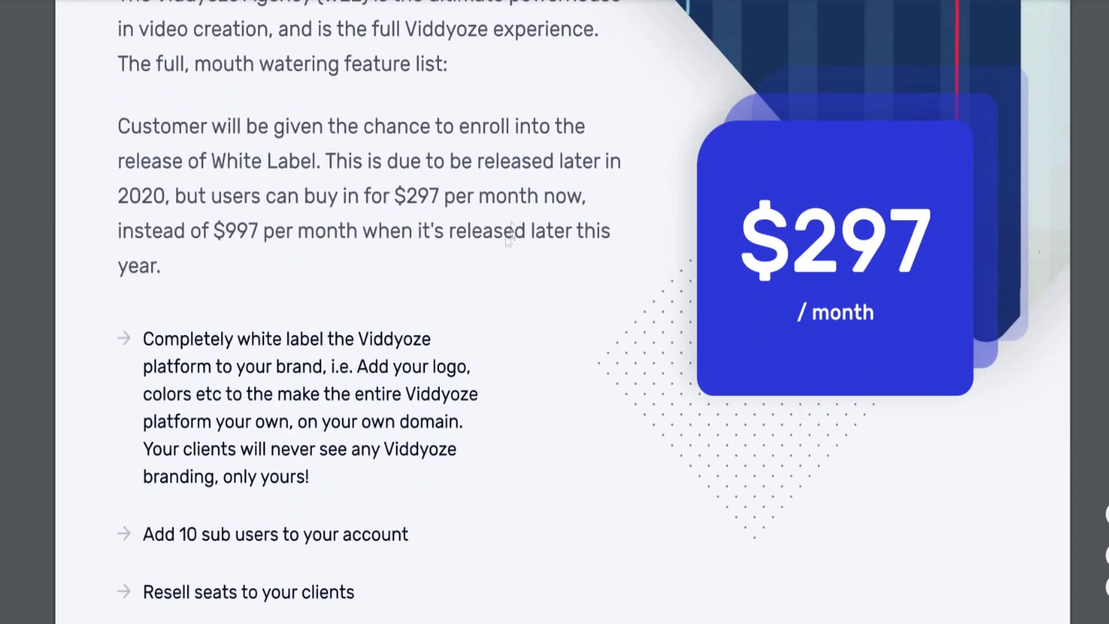
{"action": "scroll", "coordinate": [310, 243], "scroll_direction": "down", "scroll_amount": 1}
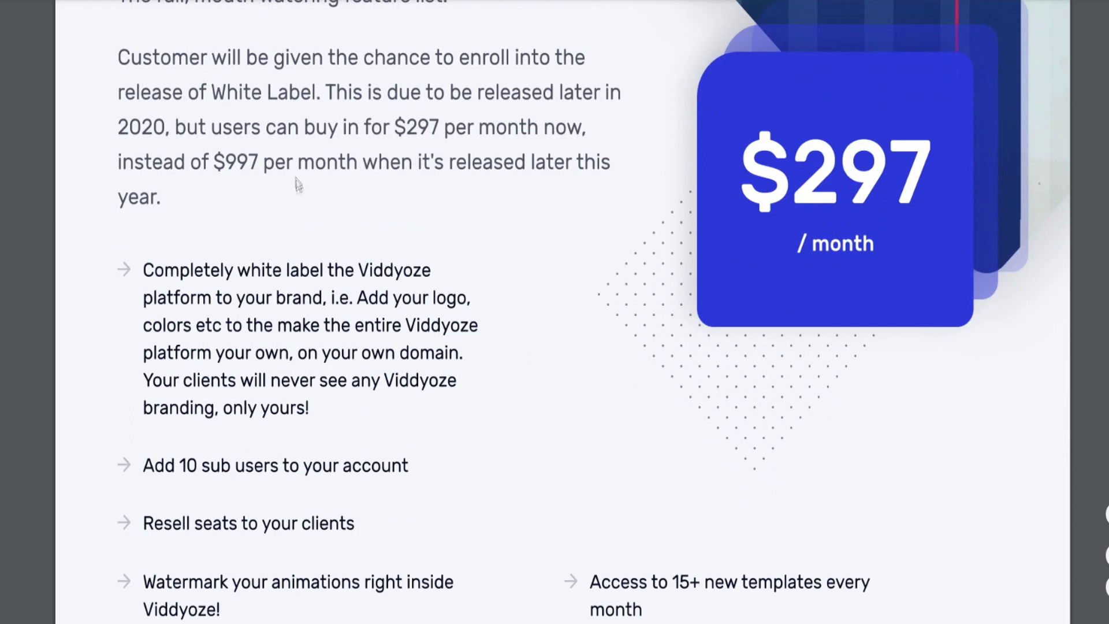